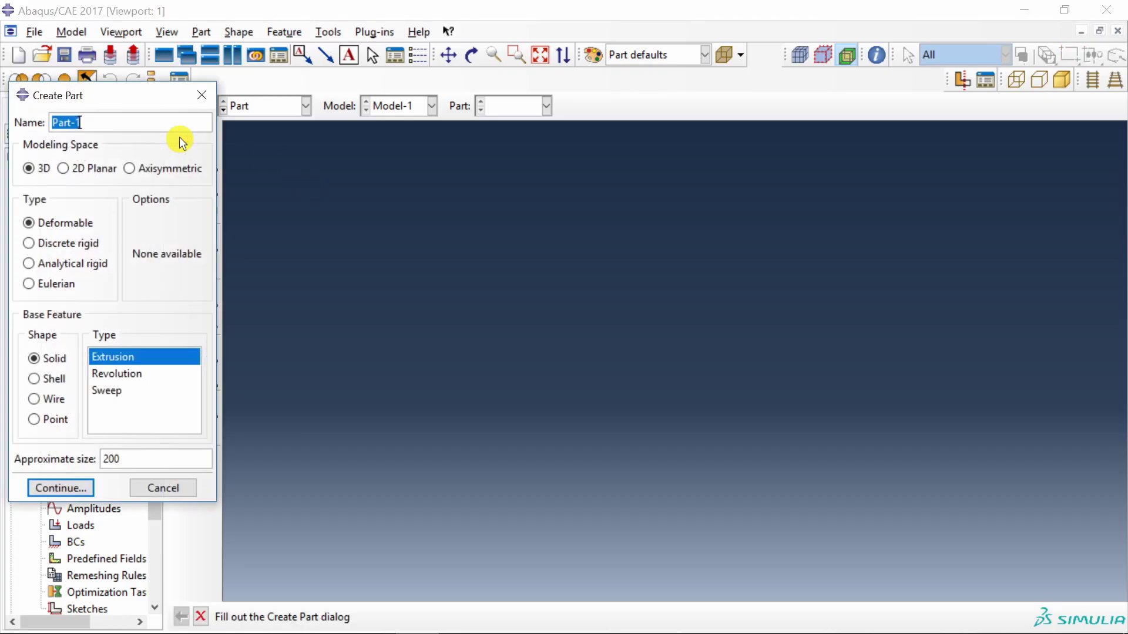
Step: Create the 2D planar part 'Bar' and sketch a rectangle for it
type("Bar")
left_click(101, 171)
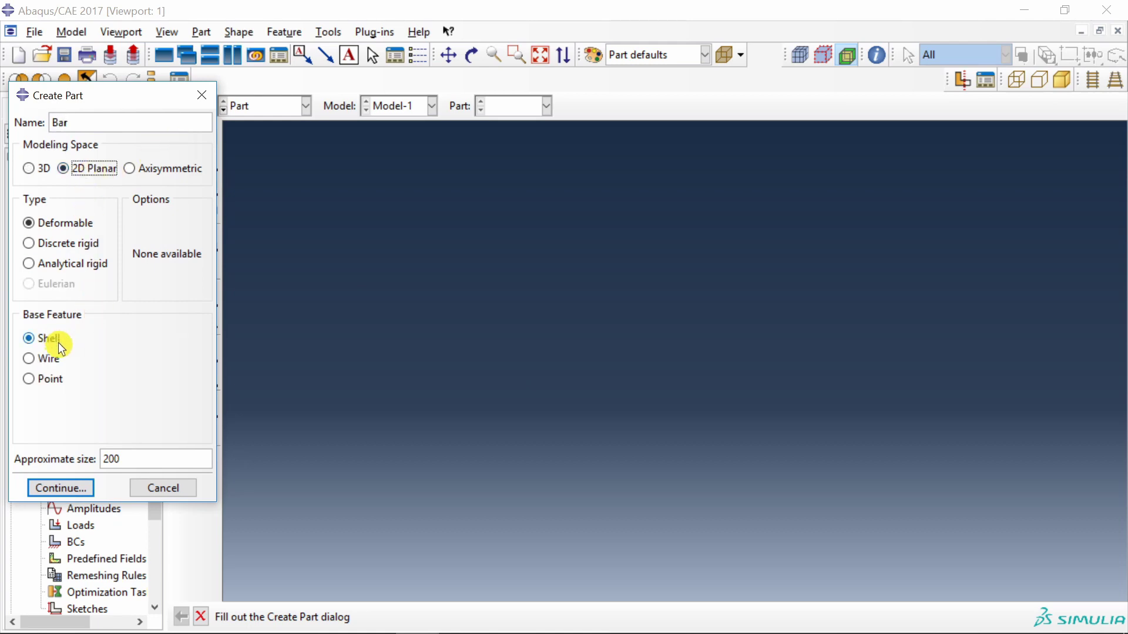
left_click(79, 495)
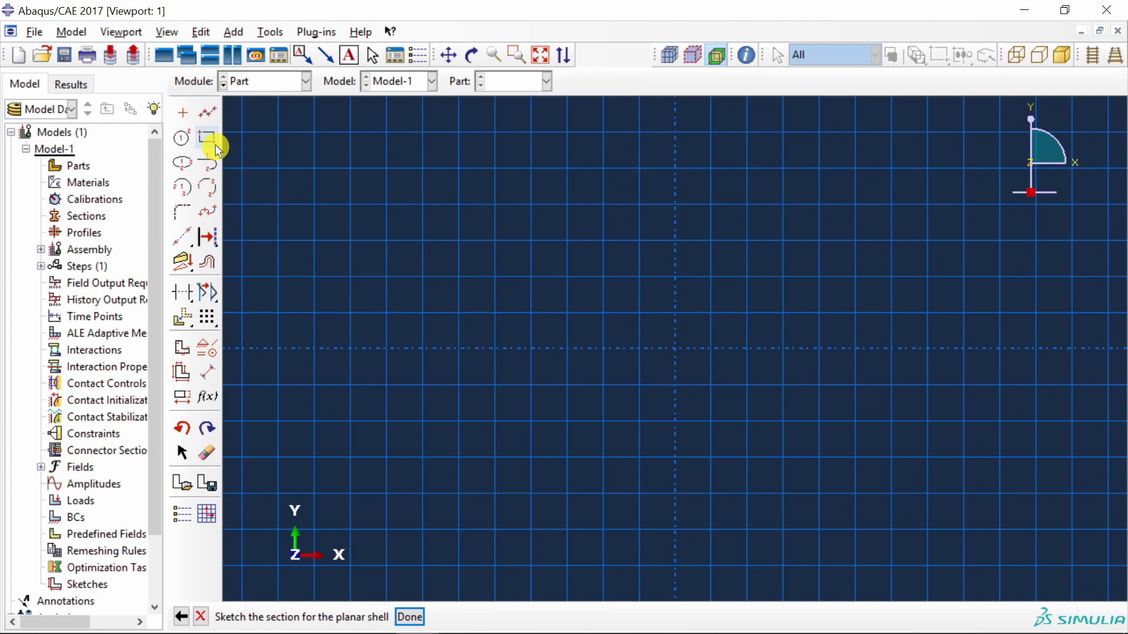
left_click(215, 146)
left_click(427, 279)
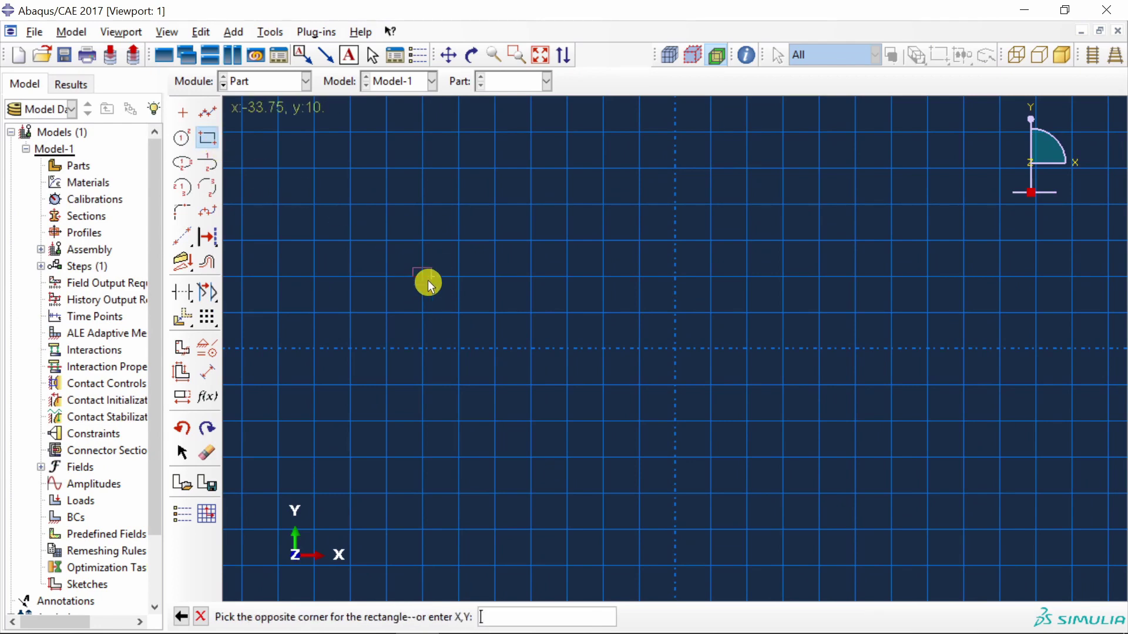
left_click(786, 346)
middle_click(722, 414)
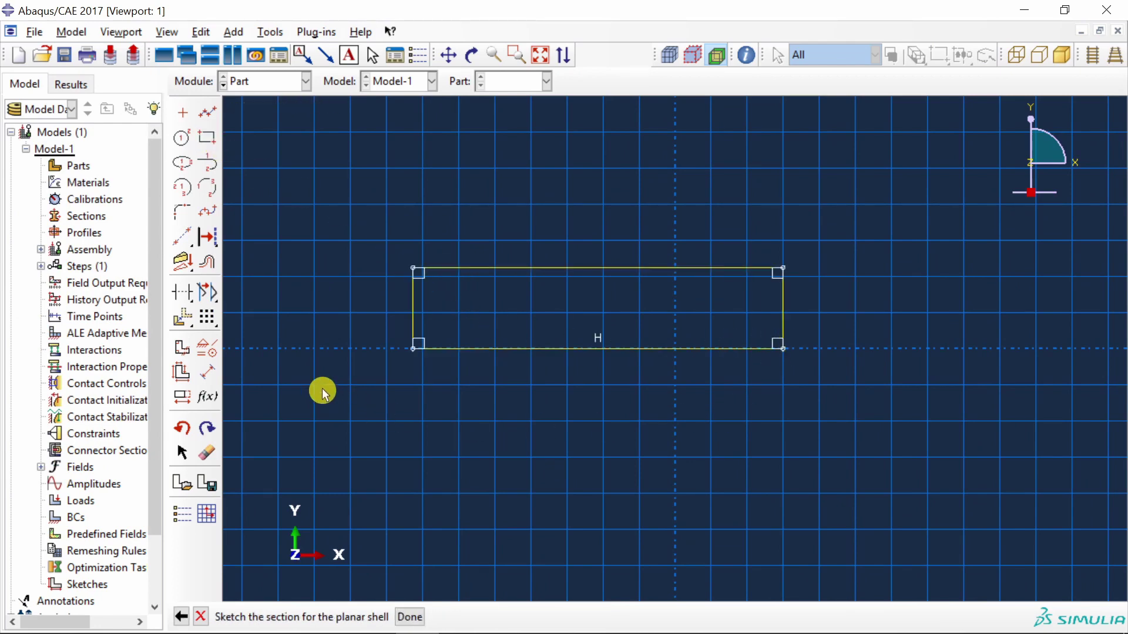
Step: Dimension the rectangle to width 100 and height 10 and finish the sketch
left_click(208, 371)
left_click(515, 351)
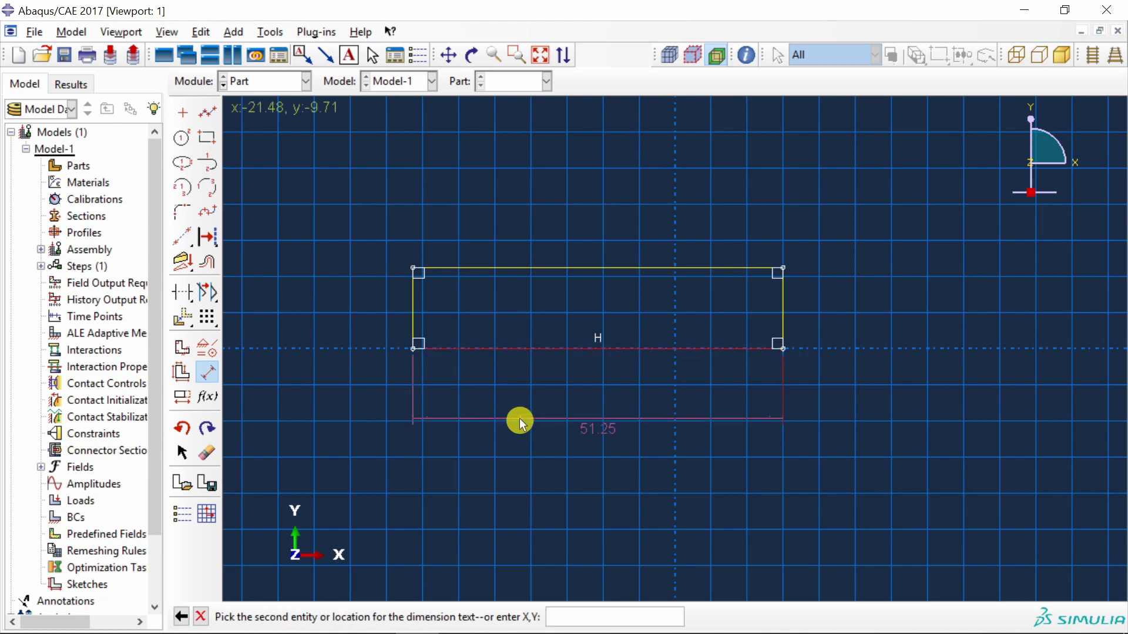
left_click(519, 420)
type("100")
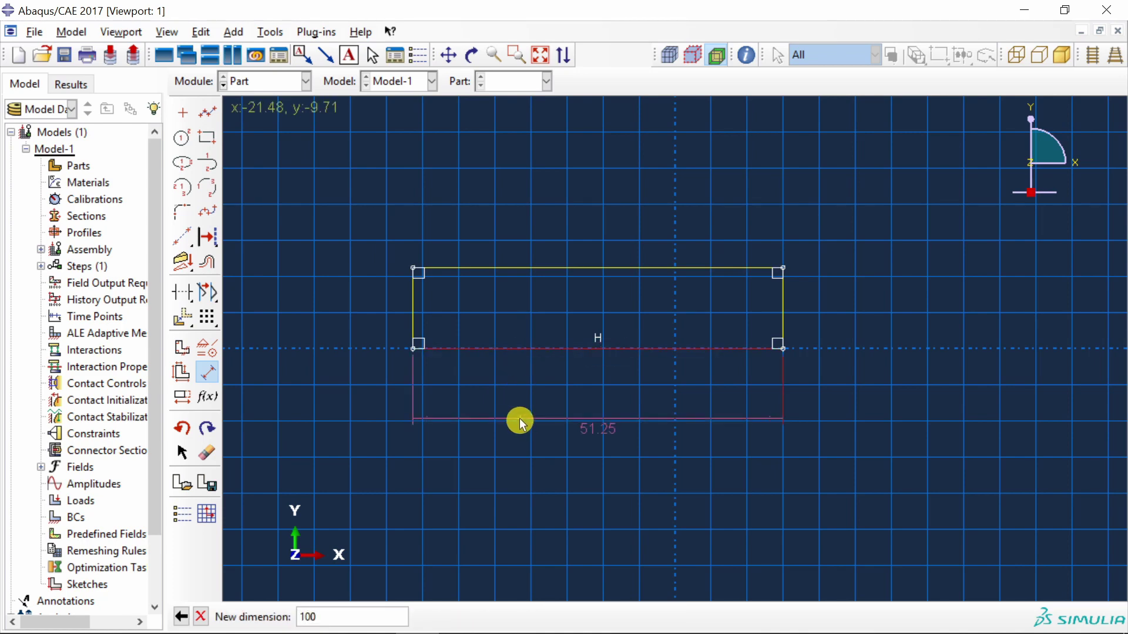
key("Return")
left_click(782, 297)
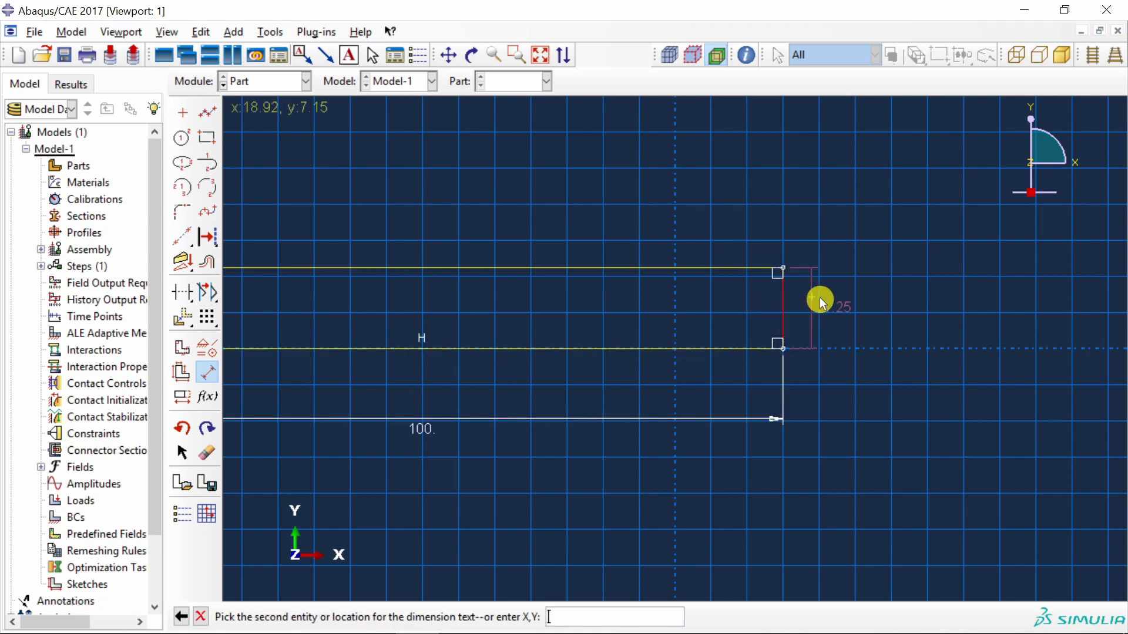
left_click(874, 304)
type("10")
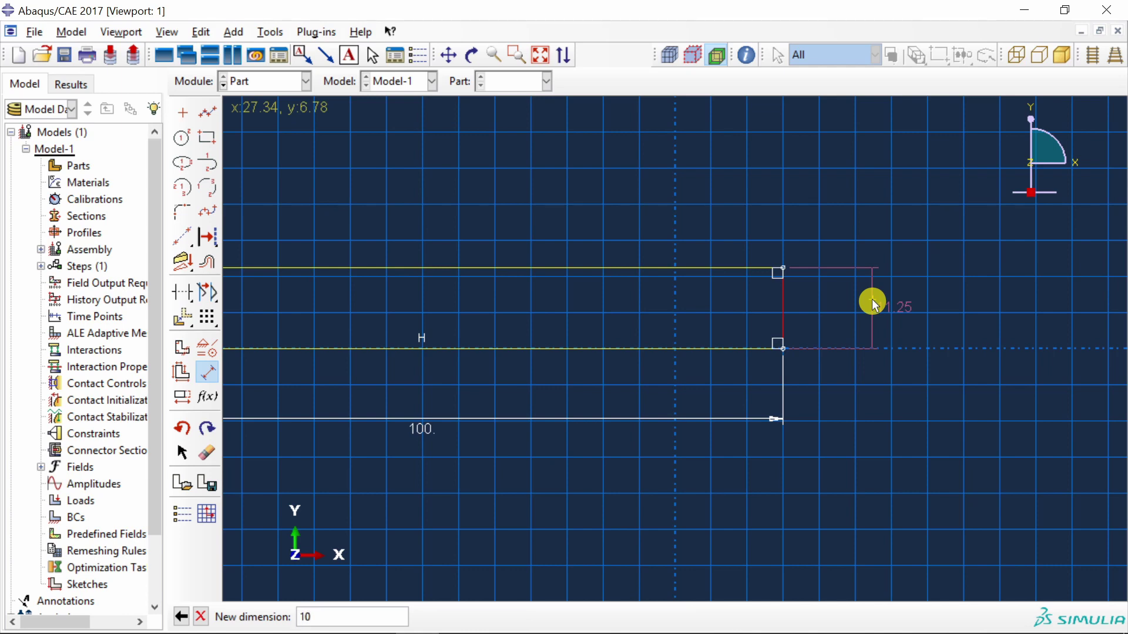
key("Return")
middle_click(753, 477)
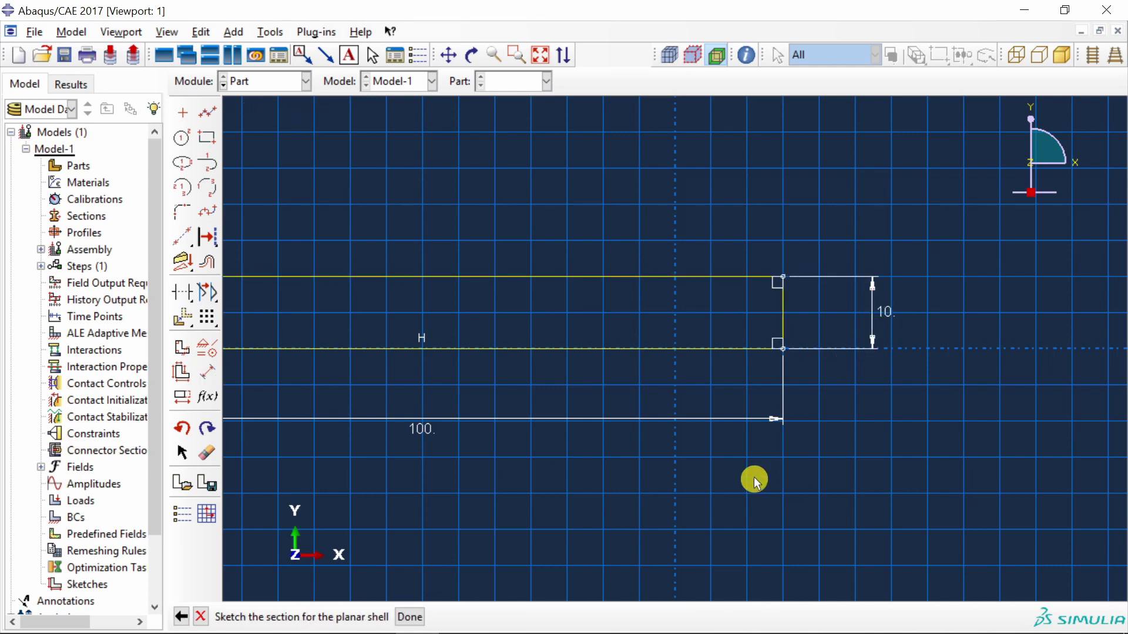
middle_click(570, 460)
Step: In the Property module, create material 'Epoxy' with density 1.18e-9
left_click(298, 105)
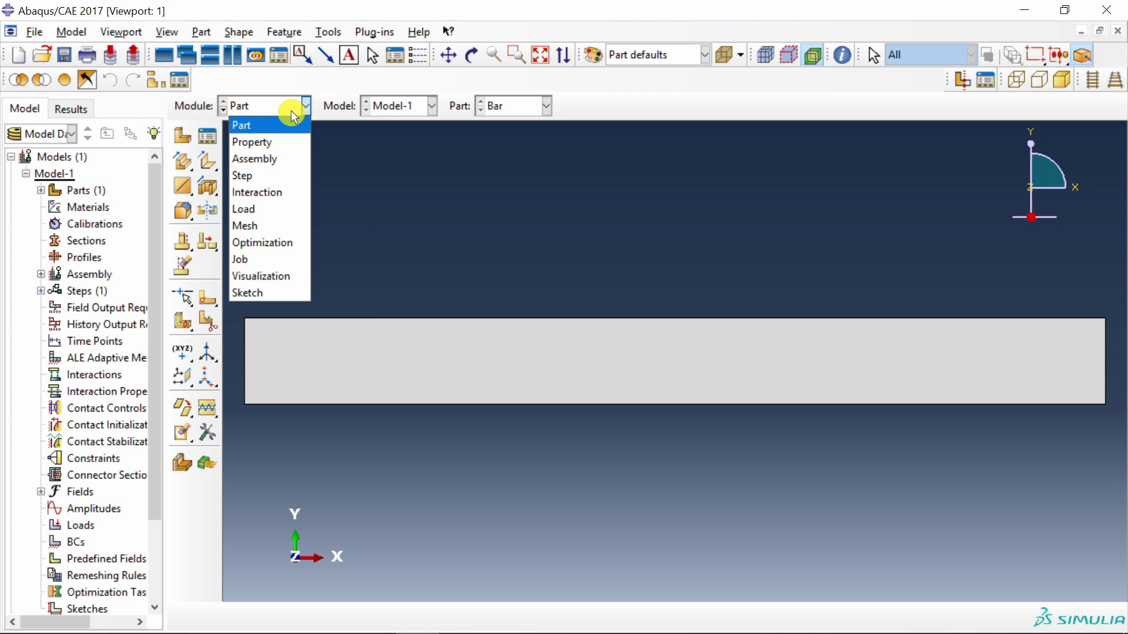
left_click(276, 141)
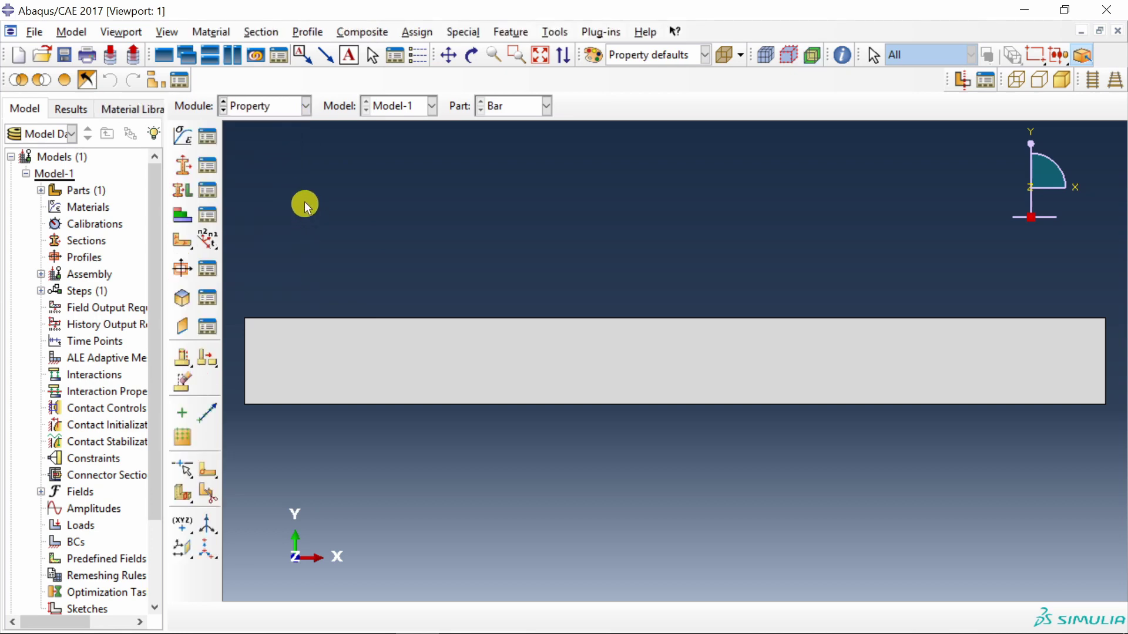
left_click(182, 140)
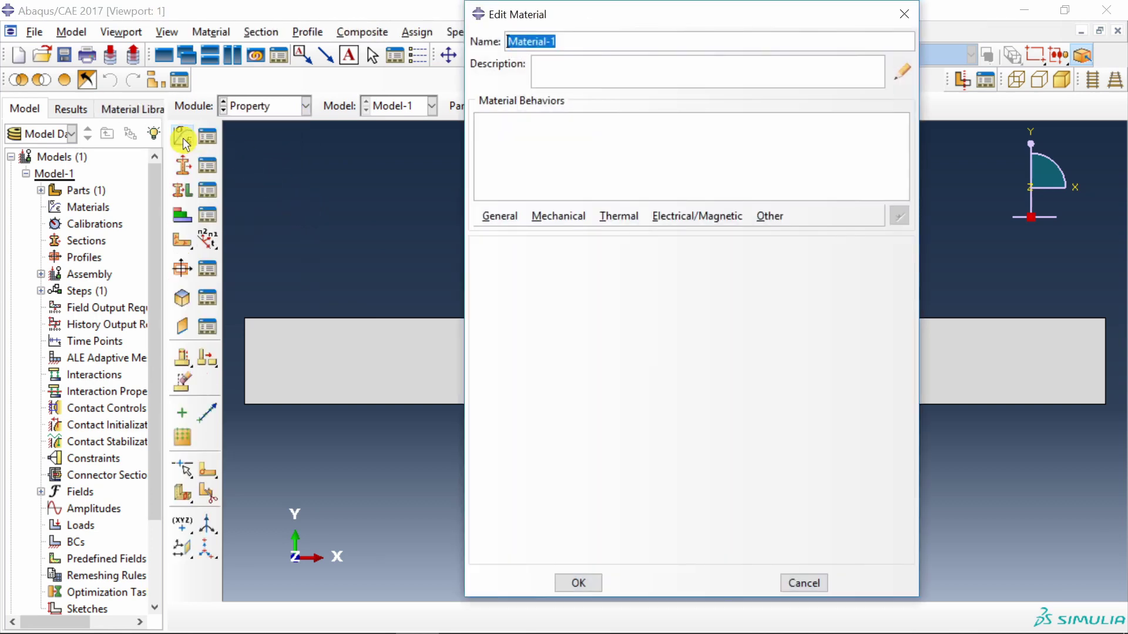
type("Epoxy")
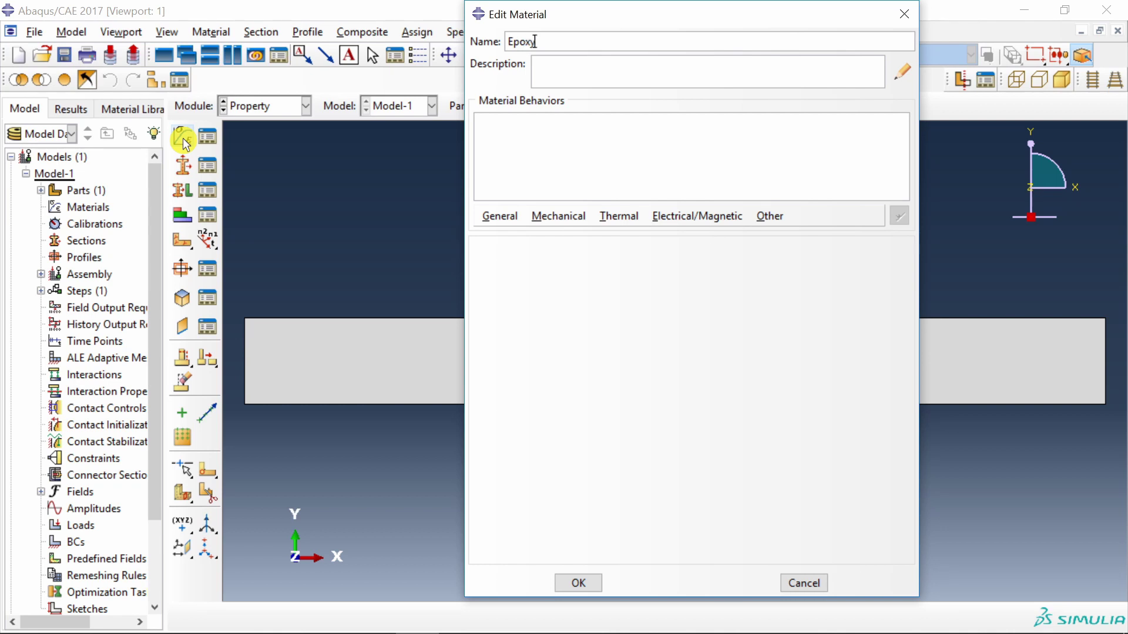
left_click(498, 218)
left_click(505, 234)
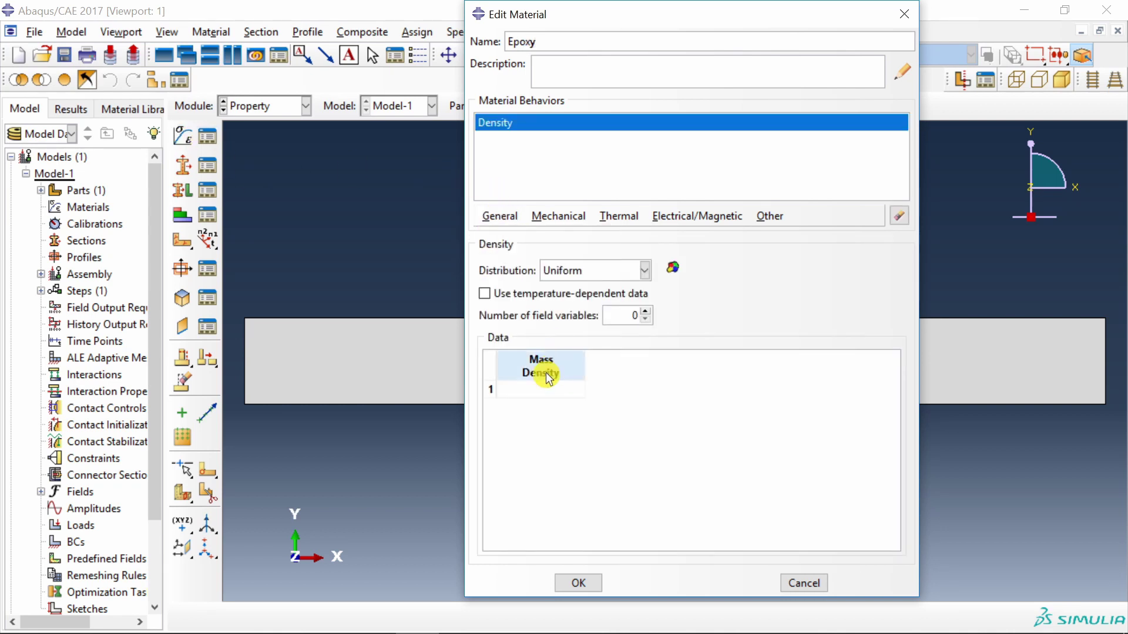
left_click(500, 390)
type("1")
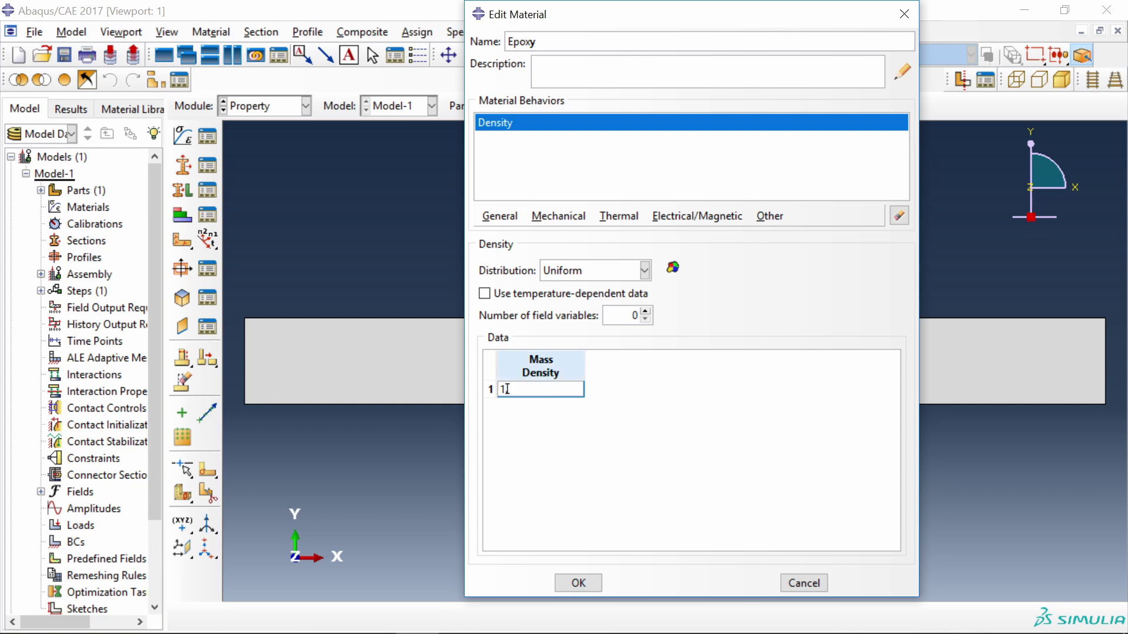
type(".18e-9")
Step: Add Instantaneous elasticity to Epoxy: Young's modulus 4060.1, Poisson's ratio 0.37
left_click(568, 222)
mouse_move(637, 234)
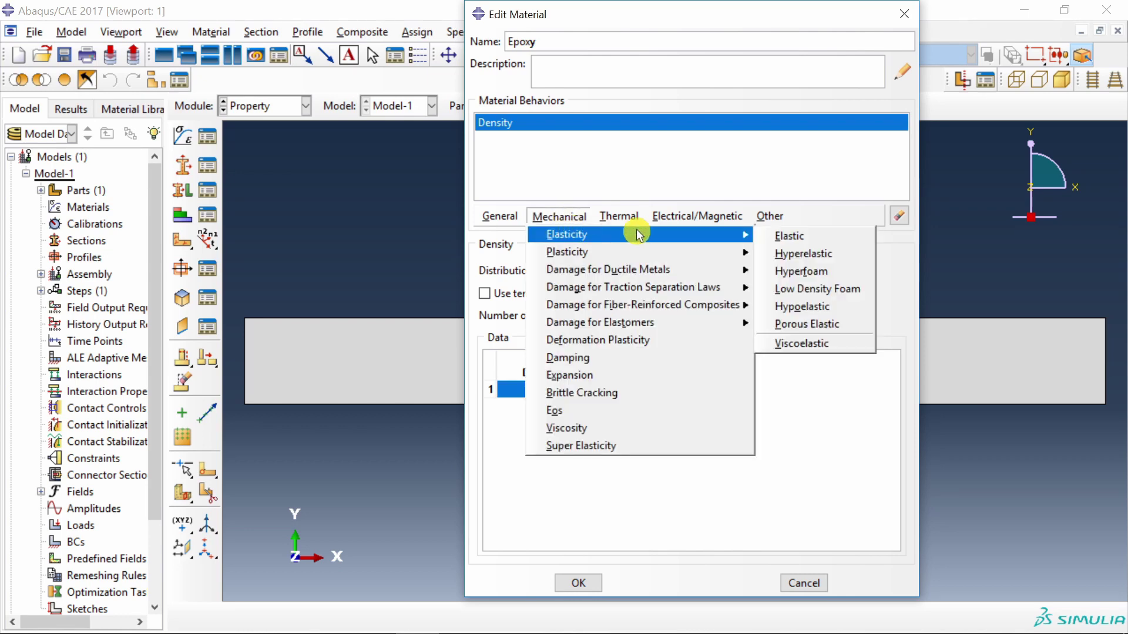
left_click(785, 237)
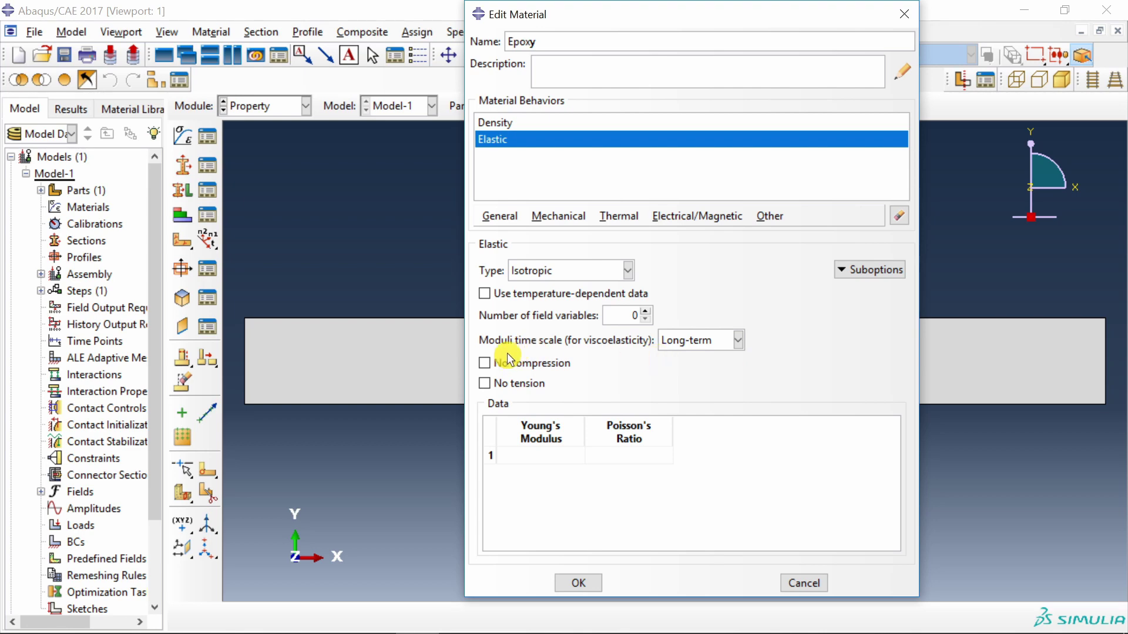
left_click(737, 340)
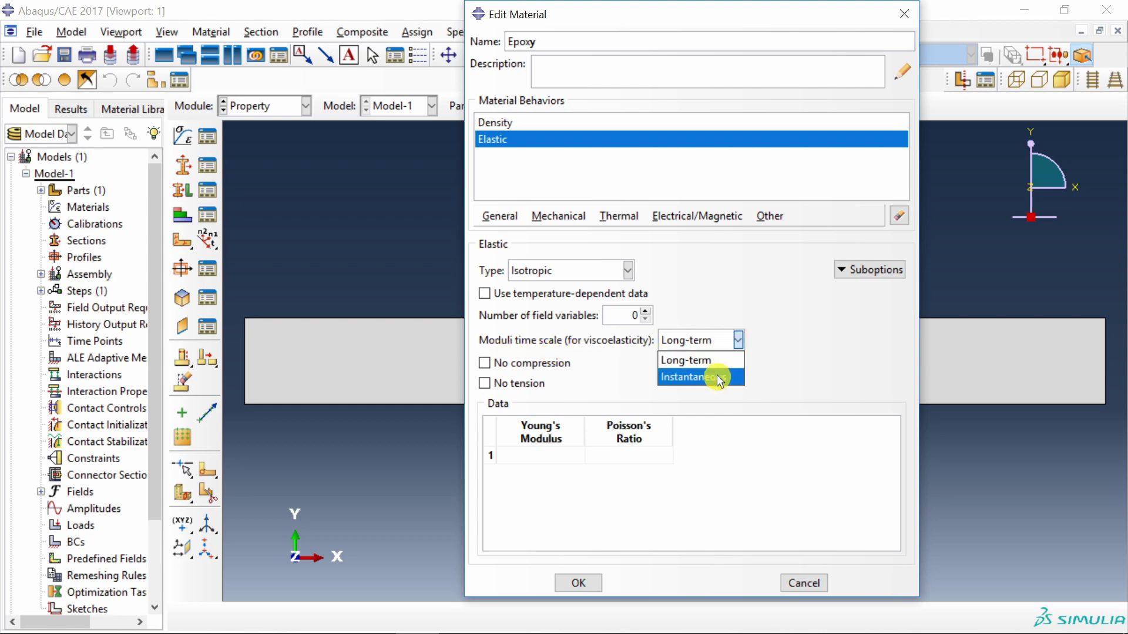
left_click(722, 376)
left_click(500, 455)
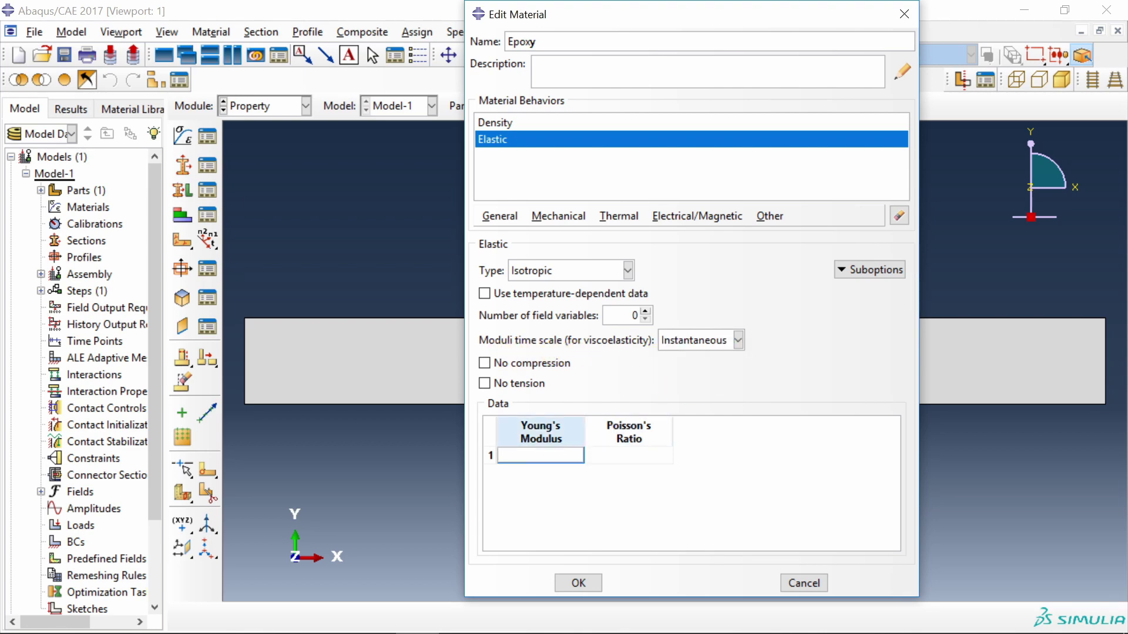
type("4060.1")
left_click(588, 455)
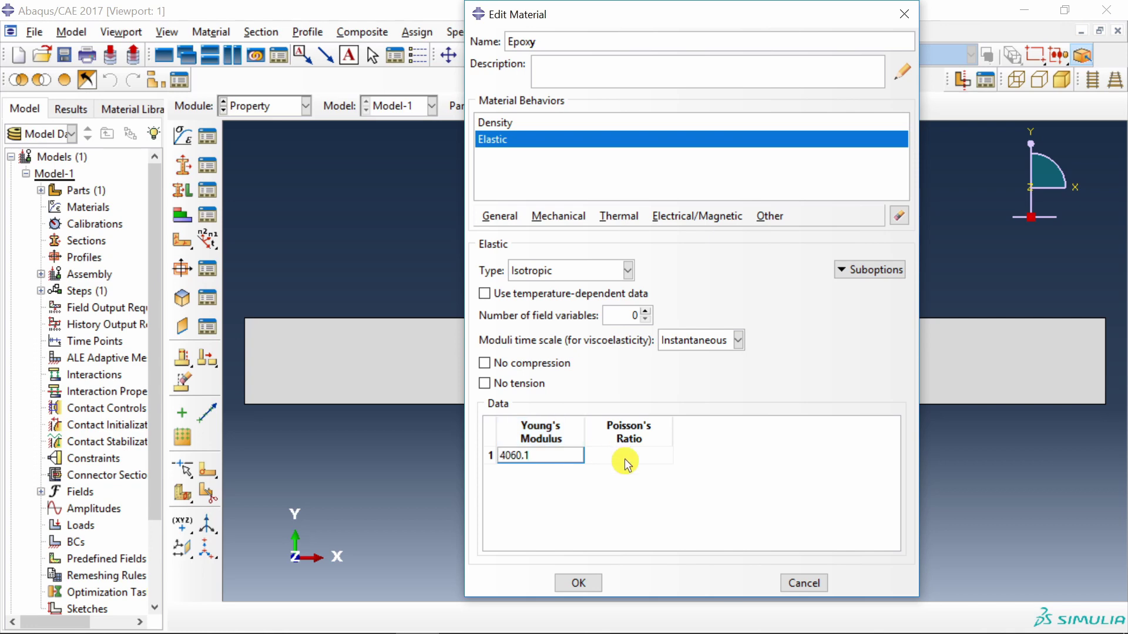
type("0.")
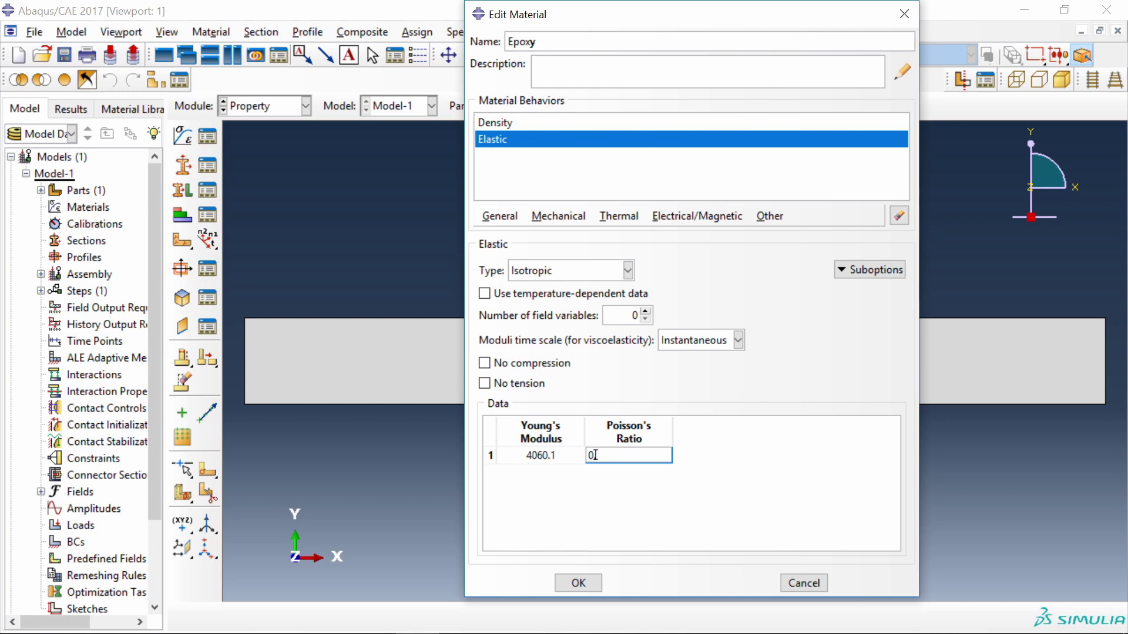
type("37")
key("Return")
left_click(573, 217)
mouse_move(584, 236)
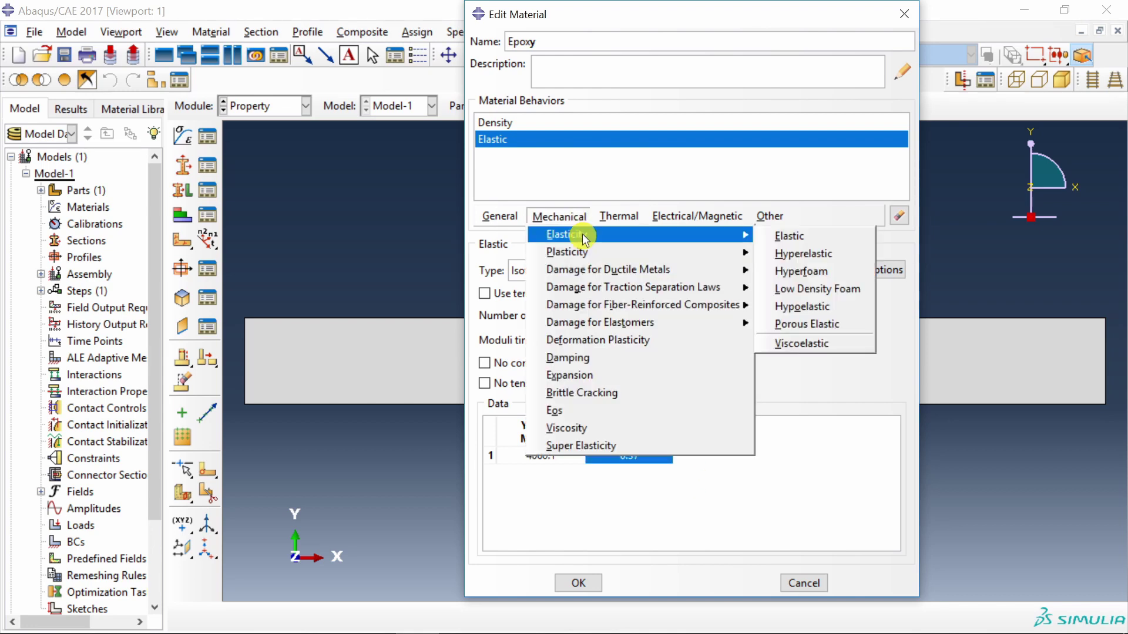
Step: Add a Time-domain Viscoelastic behaviour with the Prony g_i and tau_i values
left_click(808, 344)
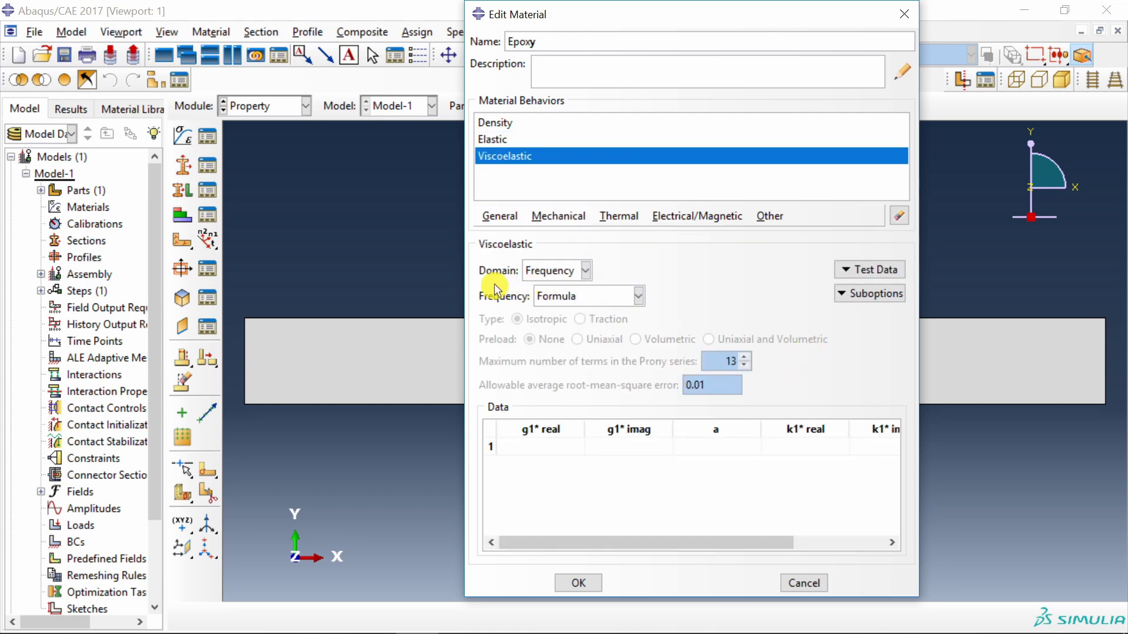
left_click(587, 271)
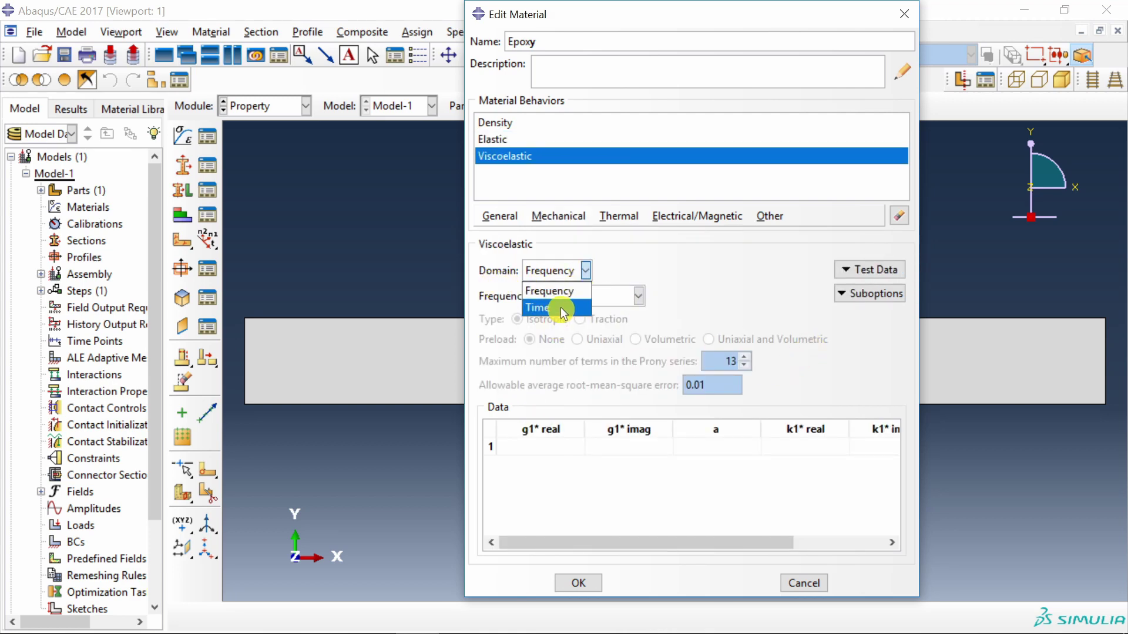
left_click(563, 304)
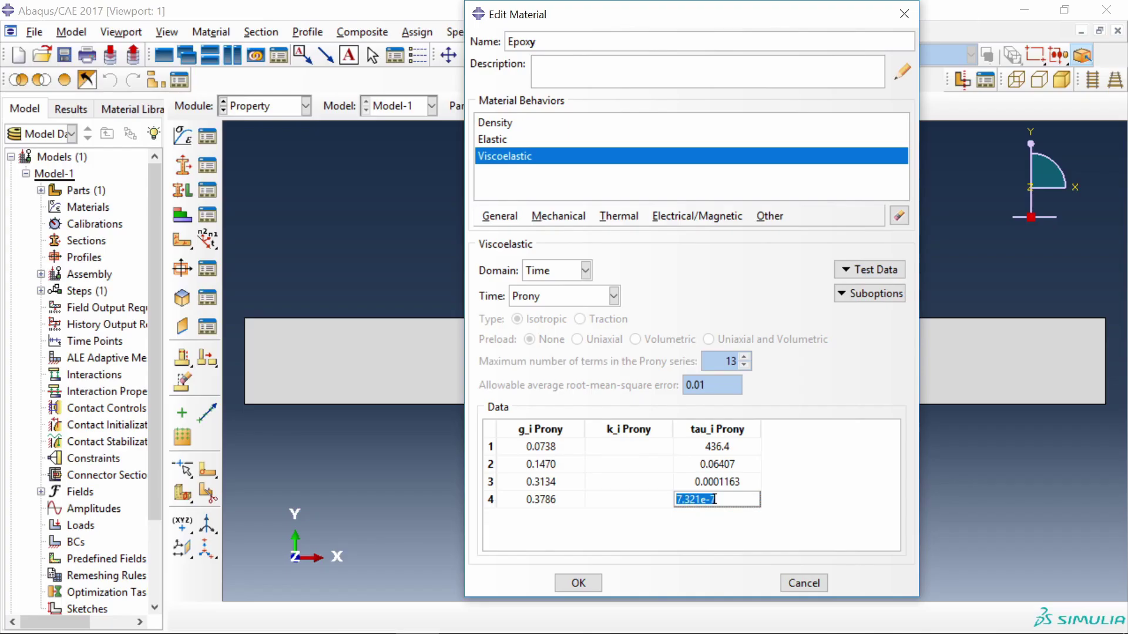
left_click(587, 447)
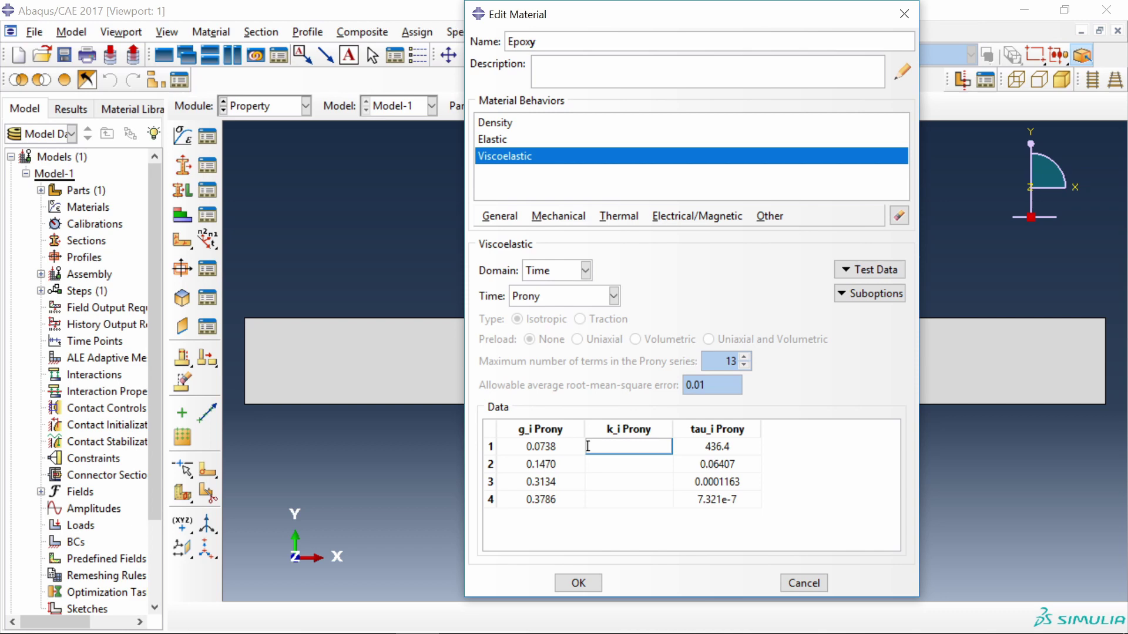
Step: Set all four k_i Prony terms to 0 and save the Epoxy material
type("0")
left_click(629, 464)
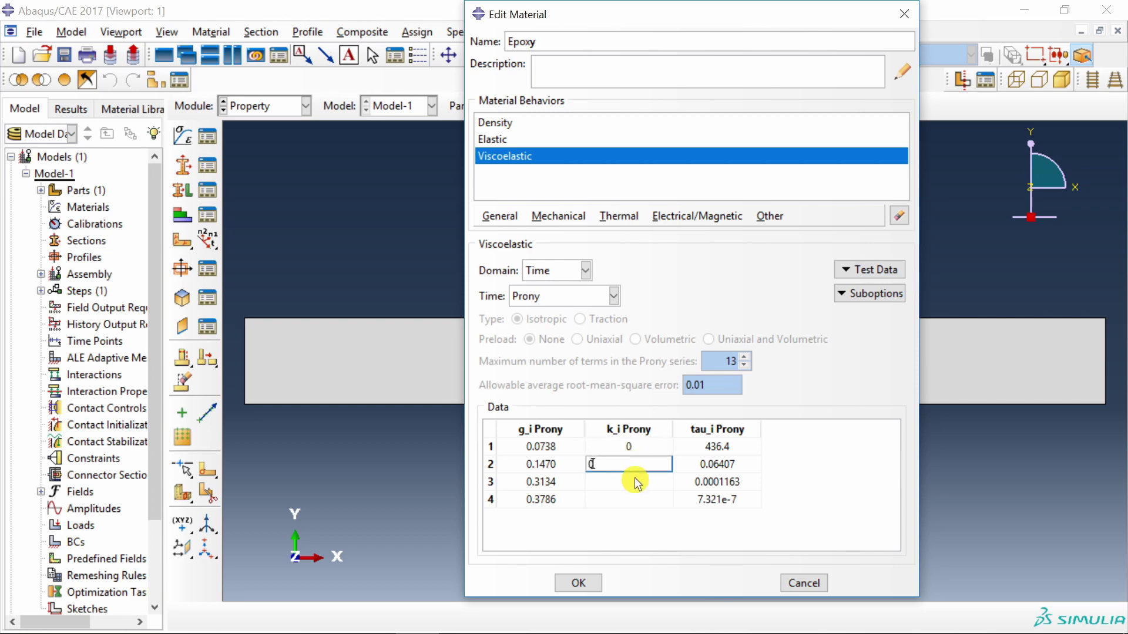
type("0")
left_click(629, 481)
type("0")
left_click(588, 500)
type("0")
key("Return")
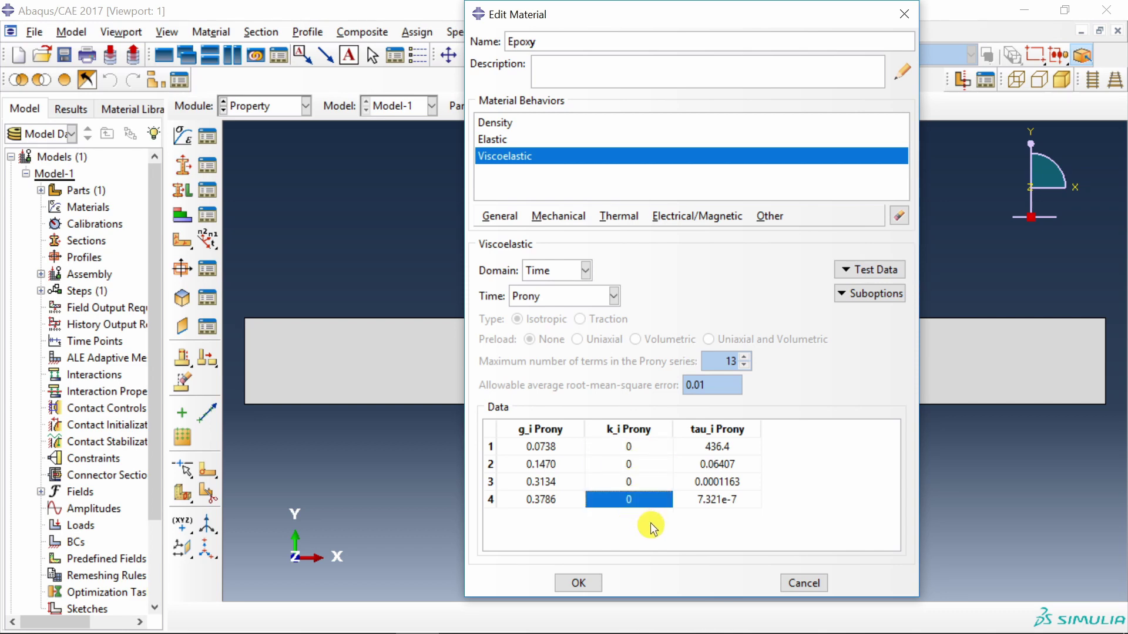
left_click(579, 583)
Step: Create the section 'Epoxy' and assign it to the bar
left_click(184, 167)
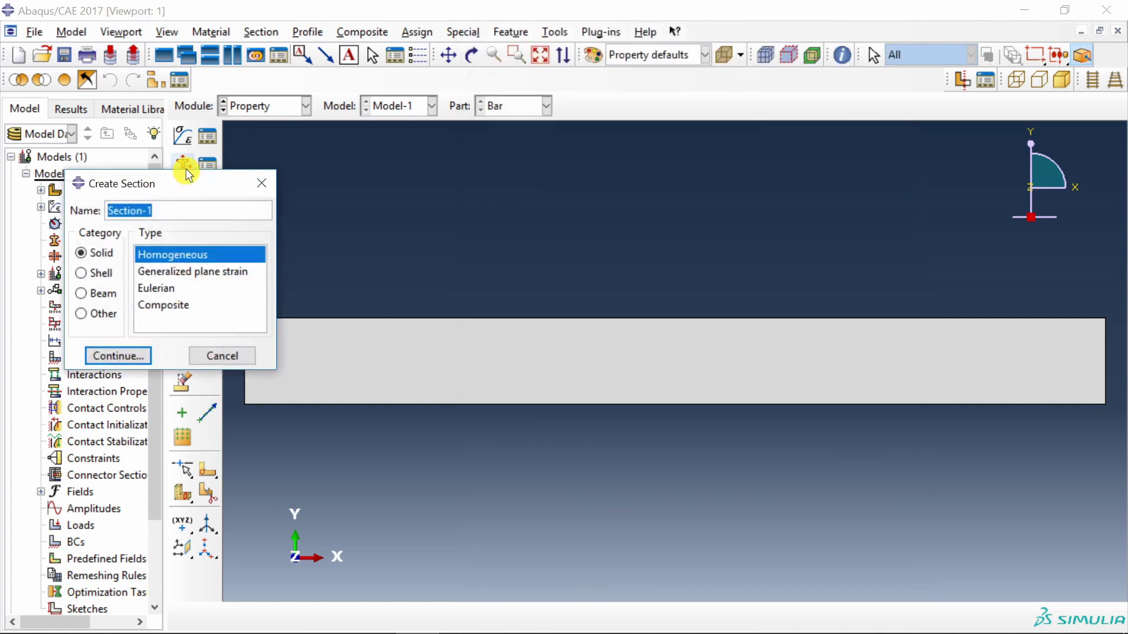
type("Epoxy")
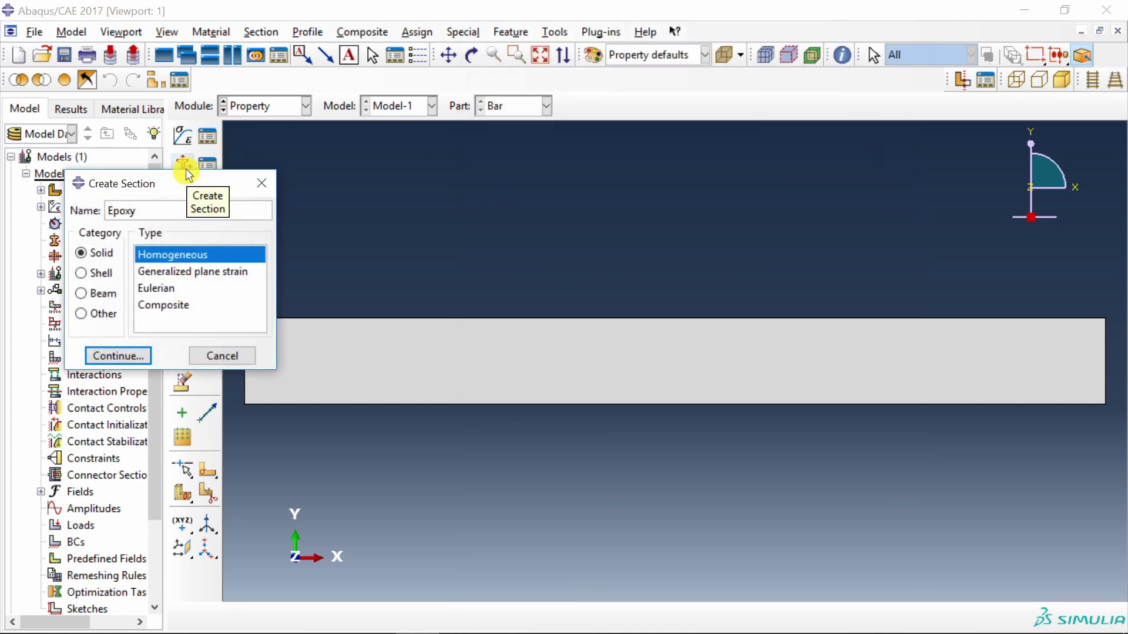
left_click(117, 356)
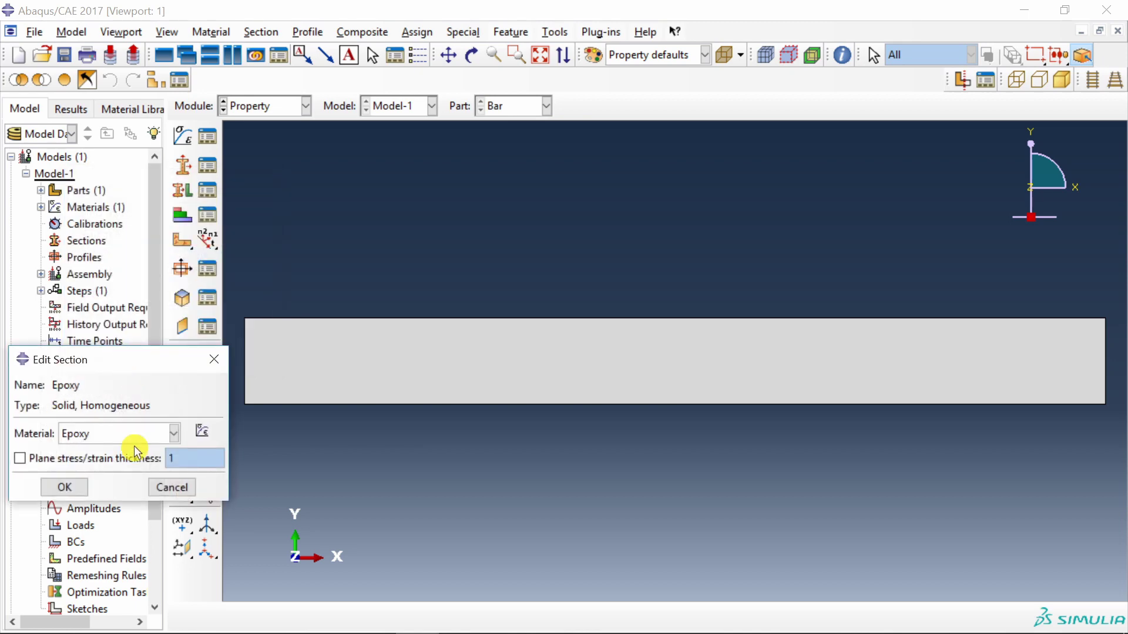
left_click(66, 488)
left_click(179, 191)
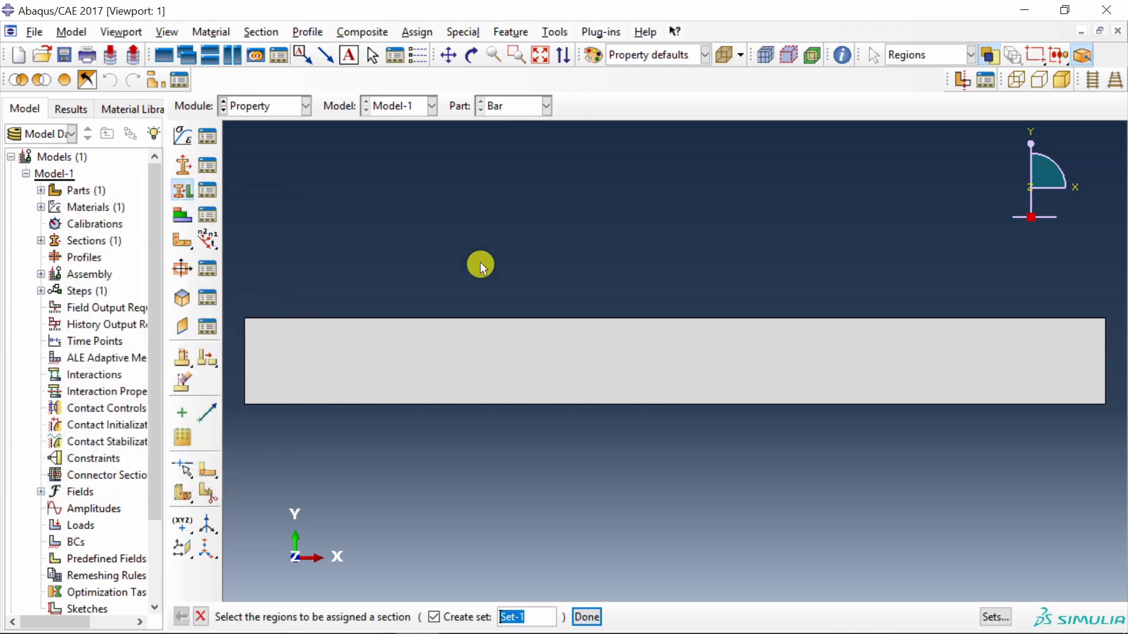
left_click(460, 365)
middle_click(485, 459)
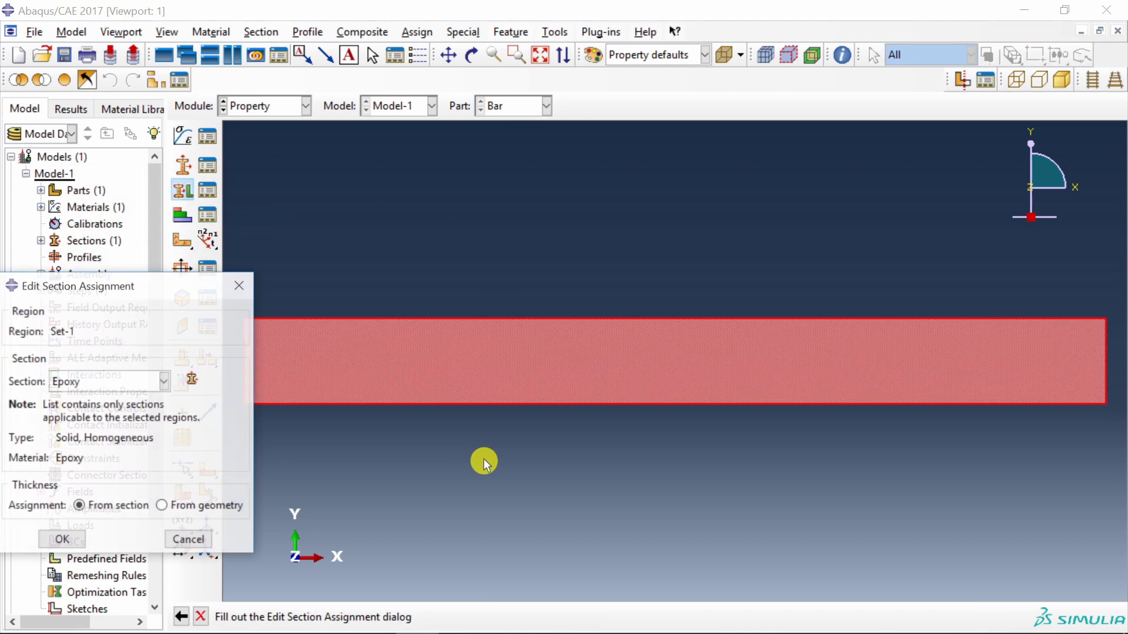
left_click(68, 540)
Step: Place a dependent instance of Bar in the assembly
left_click(274, 107)
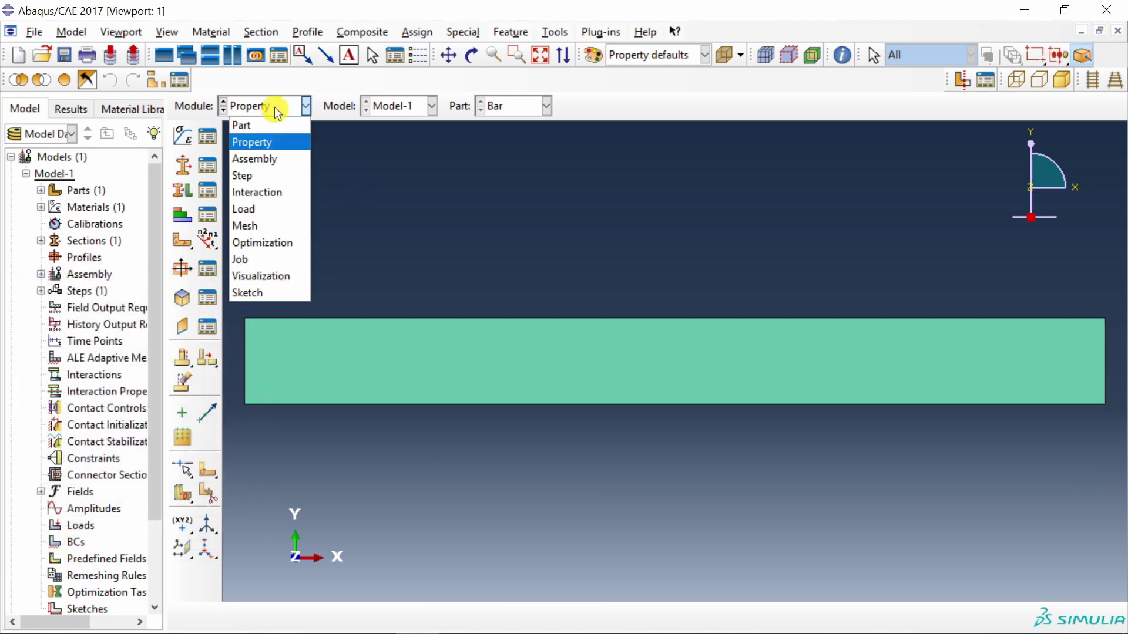
left_click(266, 157)
left_click(180, 137)
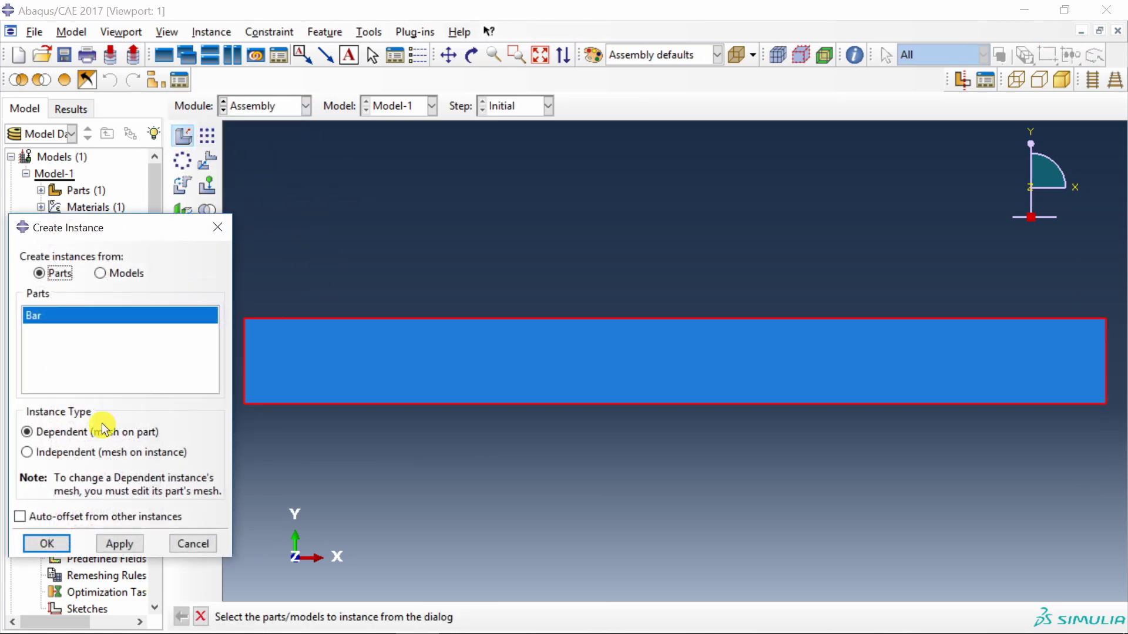
left_click(48, 541)
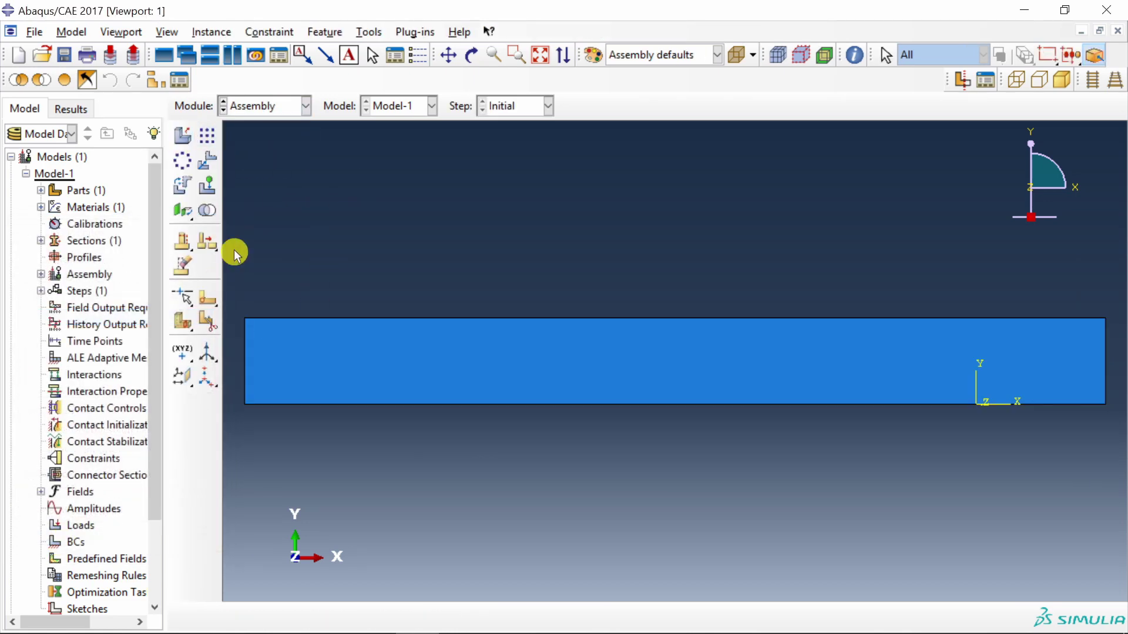
left_click(280, 108)
Step: In the Step module, start a new Dynamic, Implicit analysis step
left_click(273, 176)
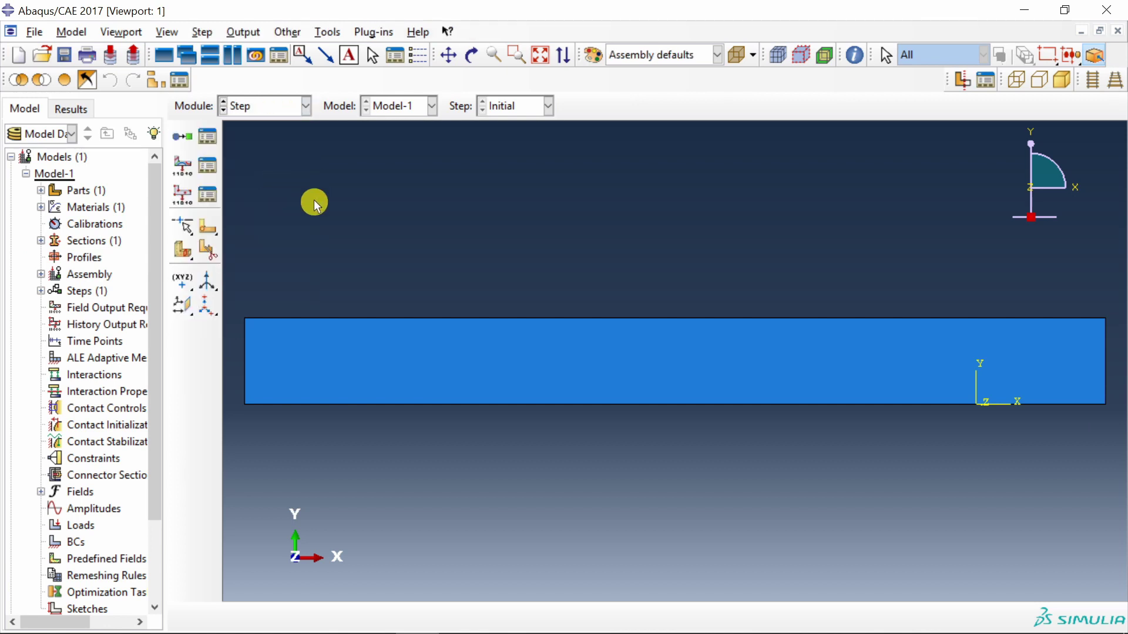
left_click(183, 136)
scroll(276, 347, "up", 2)
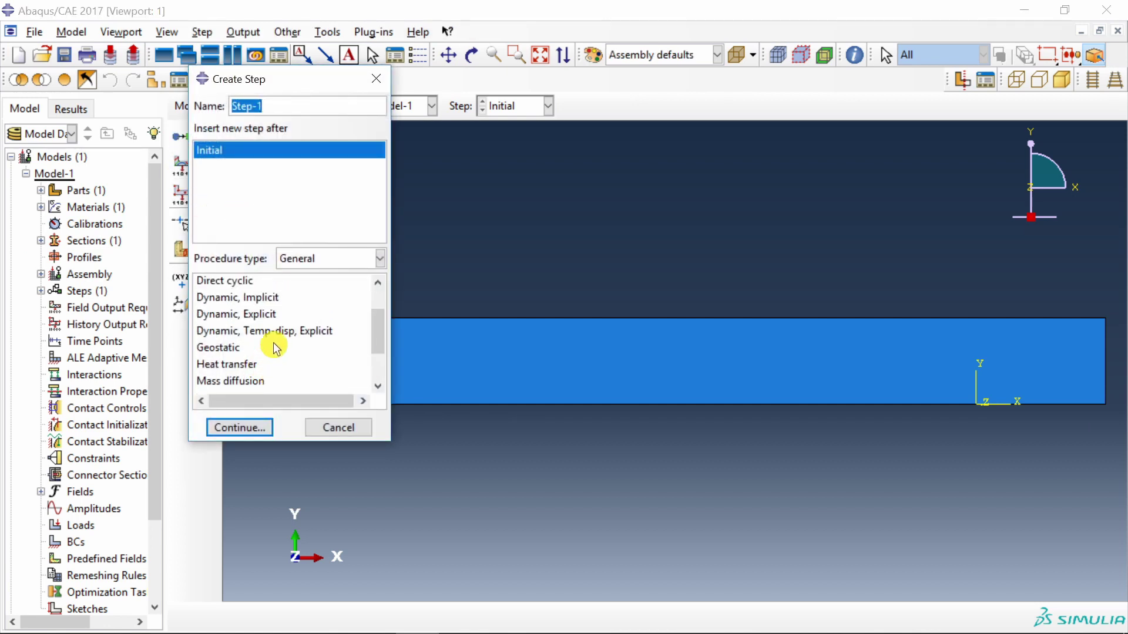
left_click(237, 323)
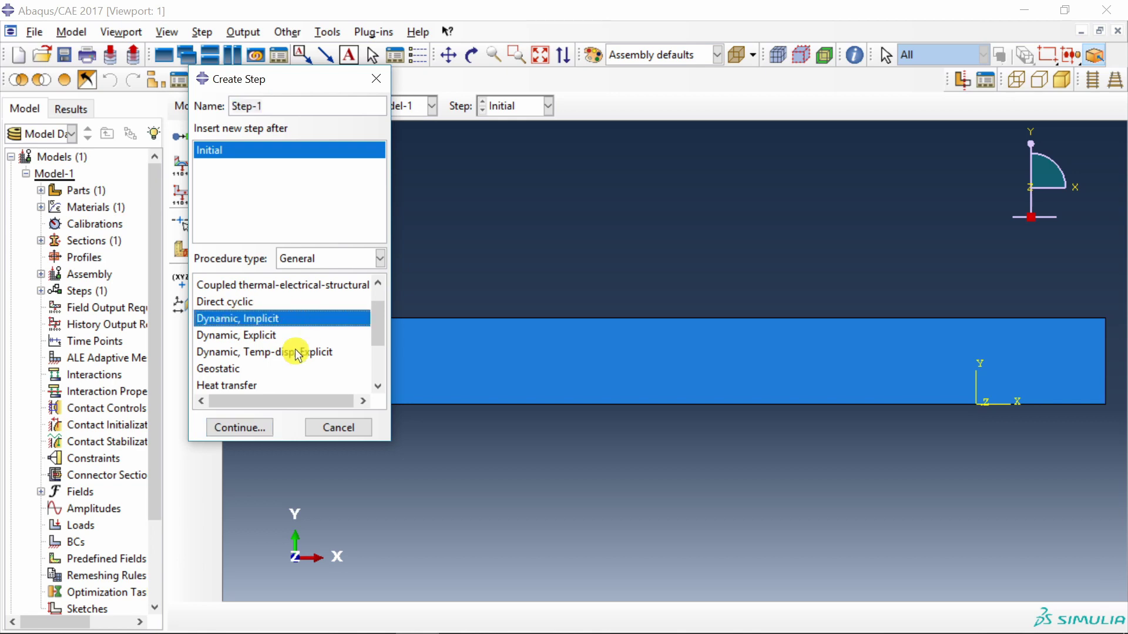
left_click(242, 429)
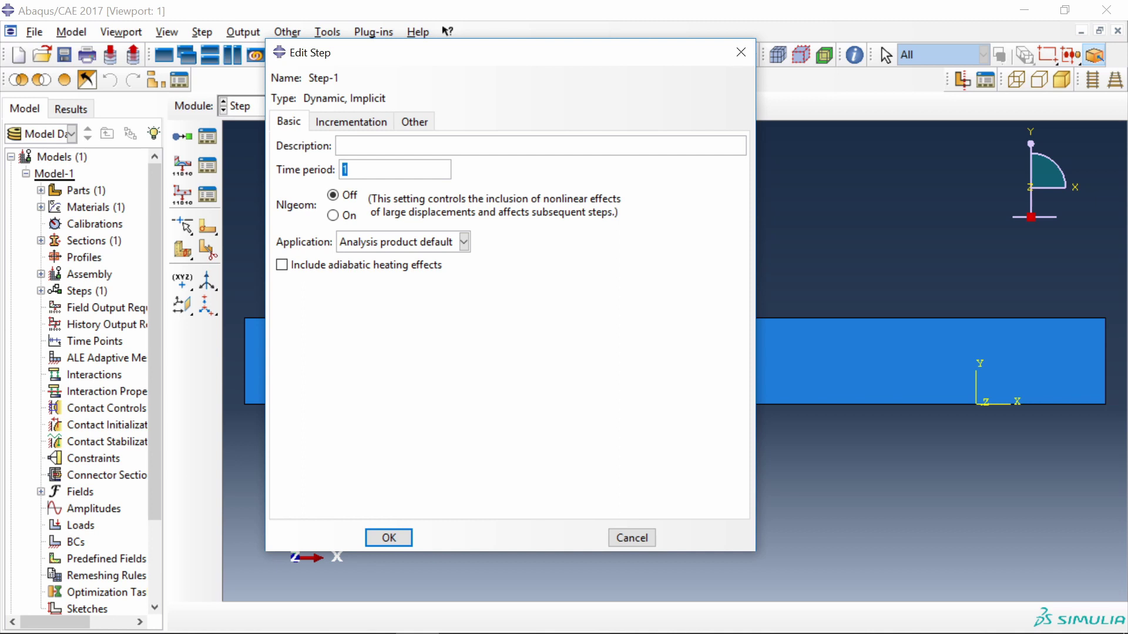
Step: Set time period 3600, max 10000 increments, initial 0.01 and minimum 1e-12
left_click(336, 170)
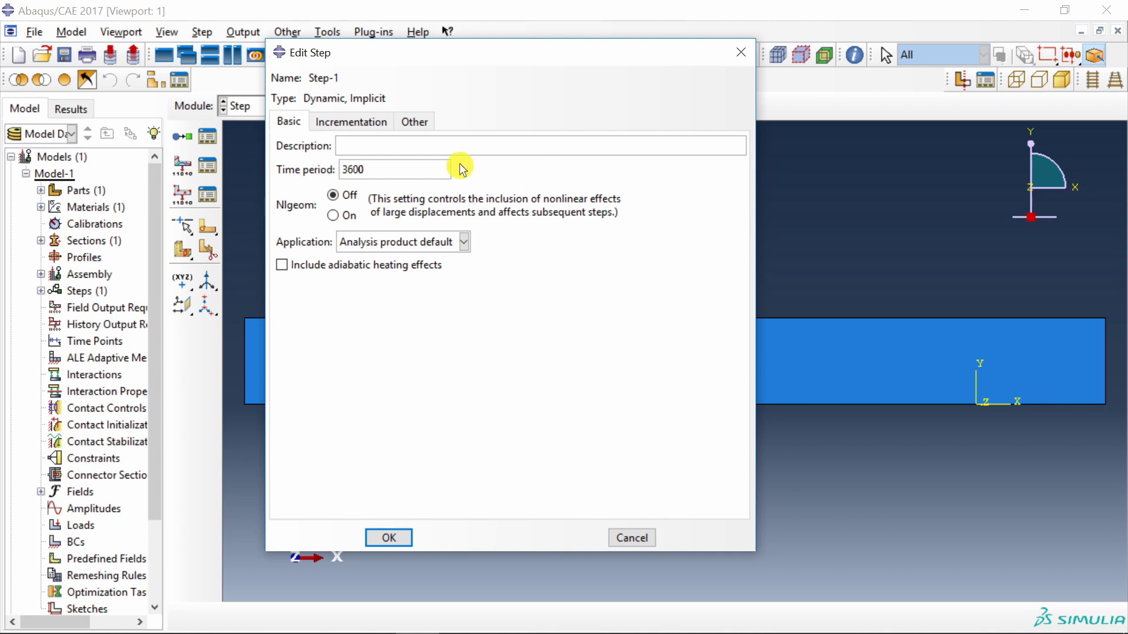
left_click(352, 124)
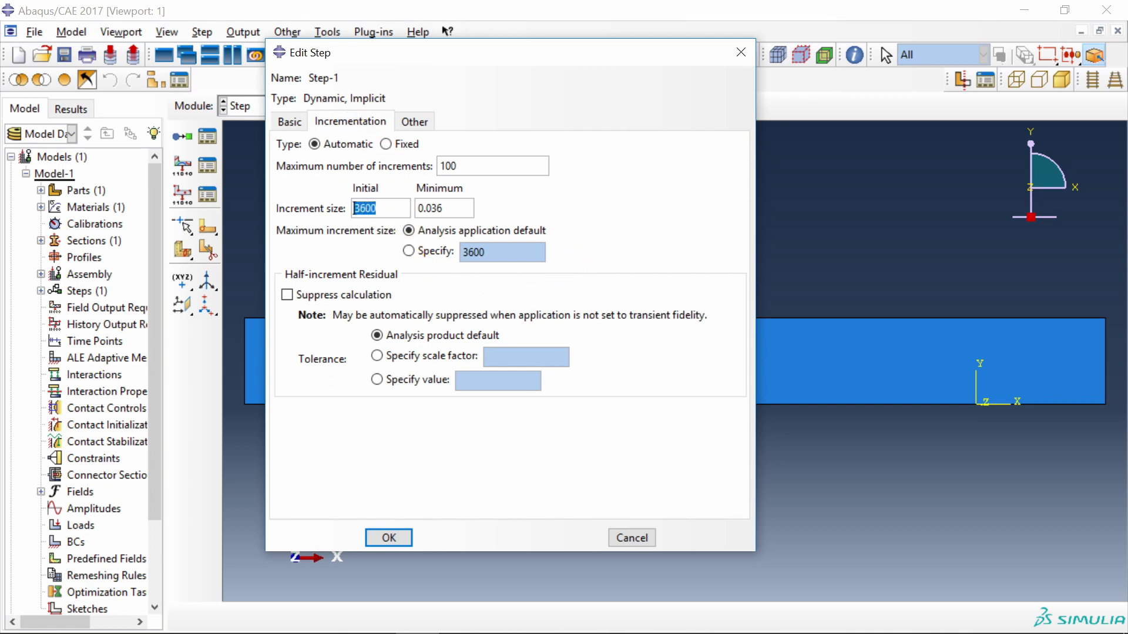
double_click(351, 211)
double_click(415, 208)
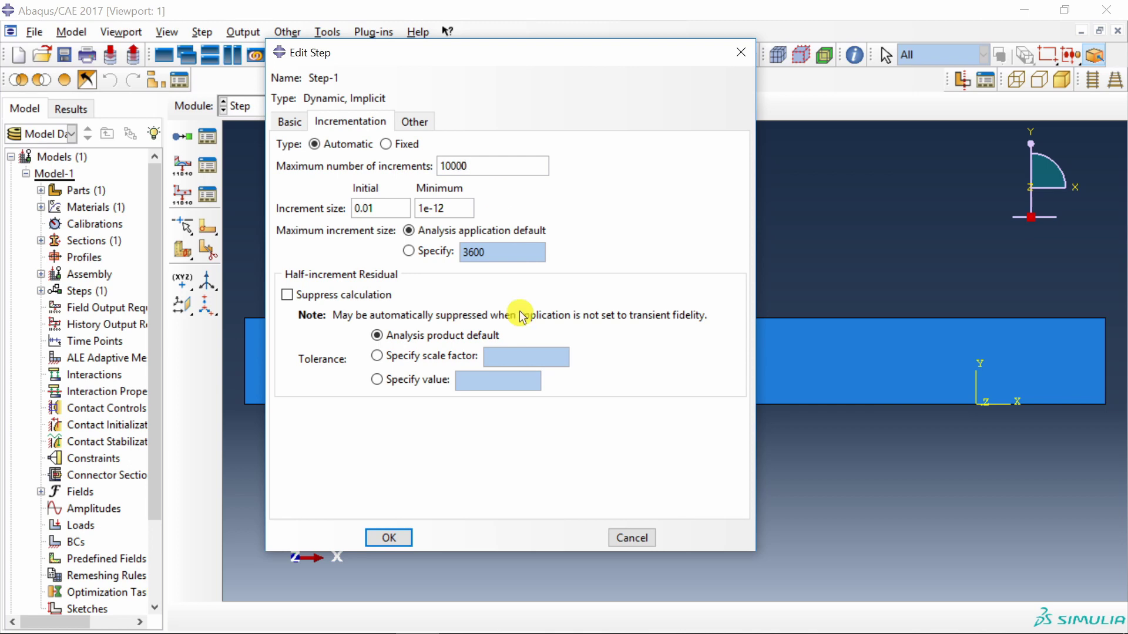
left_click(389, 538)
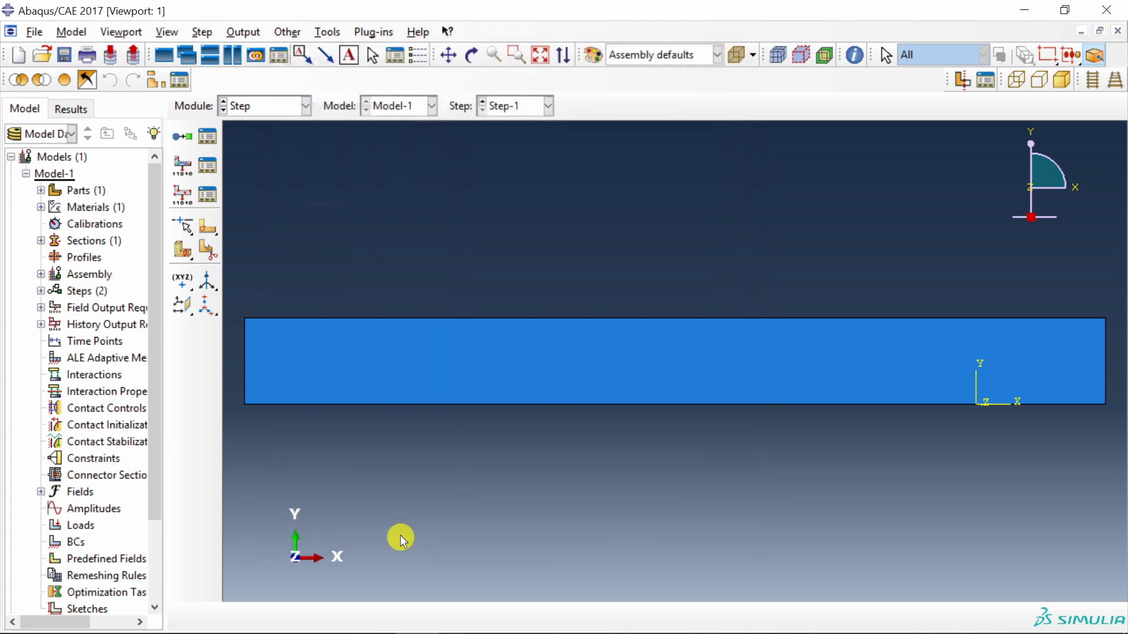
left_click(266, 105)
Step: Fix U1 and U2 on the bar's right edge with a Displacement/Rotation boundary condition
left_click(271, 208)
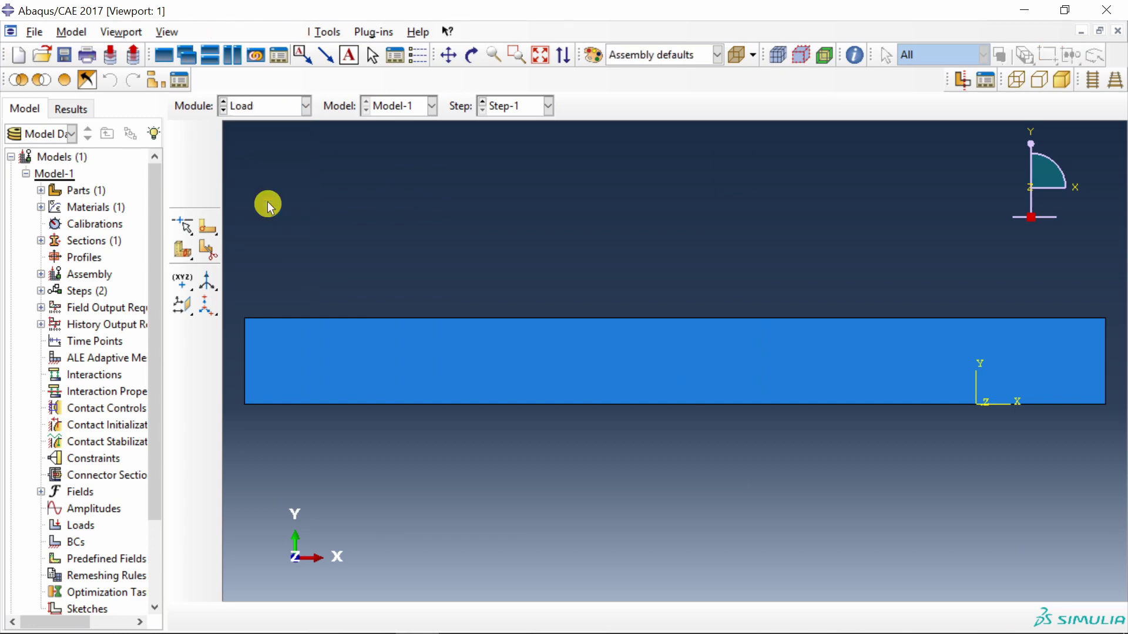
left_click(184, 167)
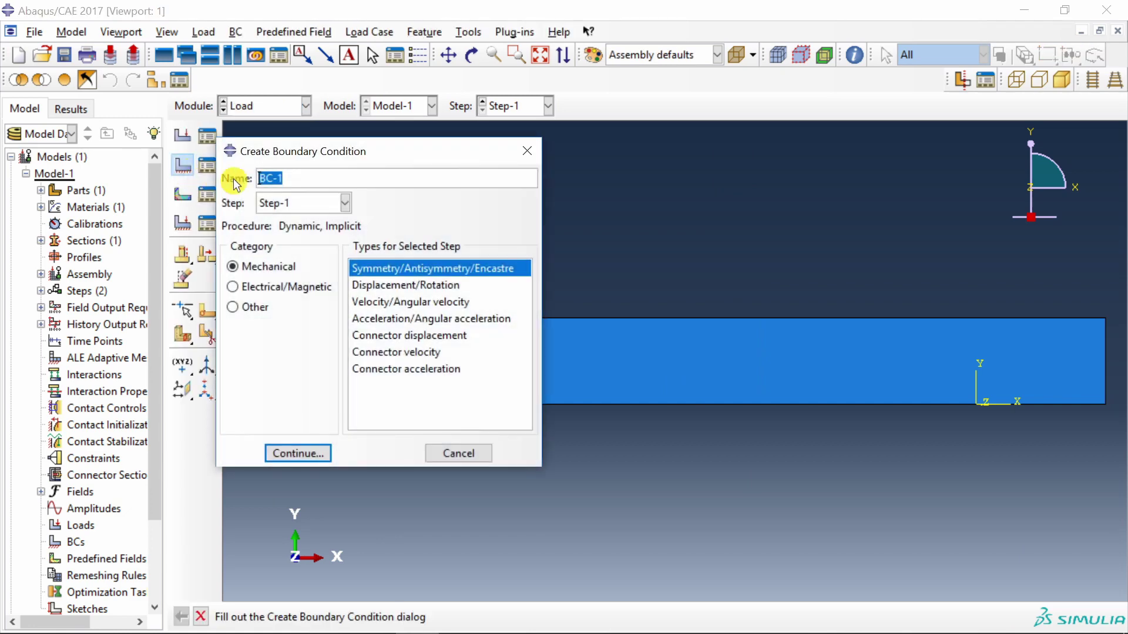
left_click(389, 288)
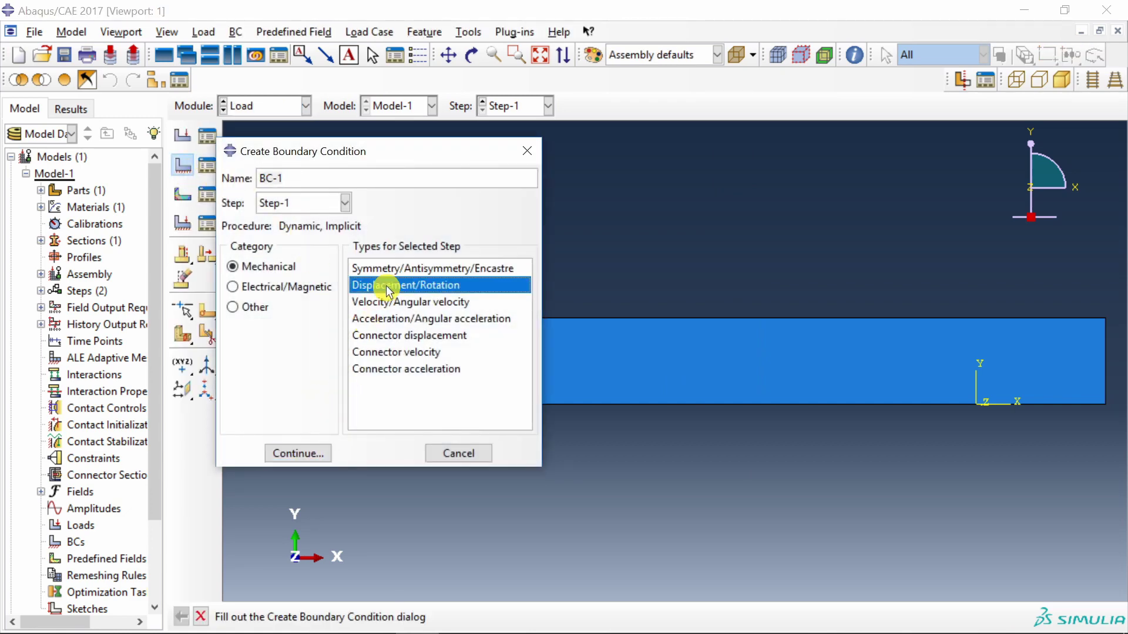
left_click(300, 453)
left_click(1105, 371)
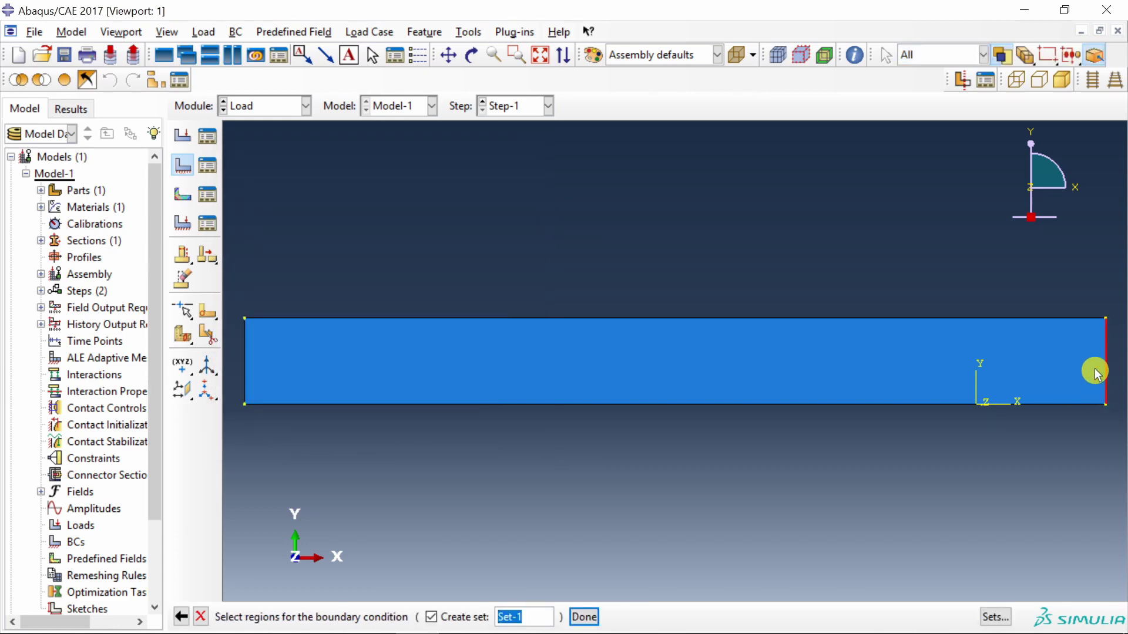
middle_click(725, 227)
left_click(317, 323)
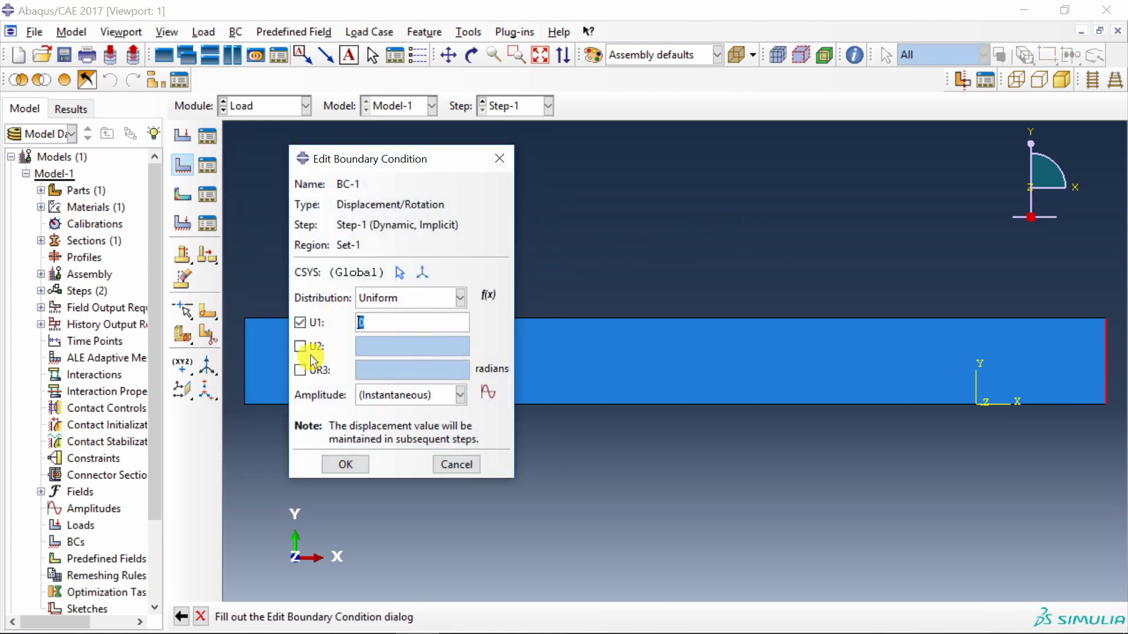
left_click(312, 347)
left_click(350, 464)
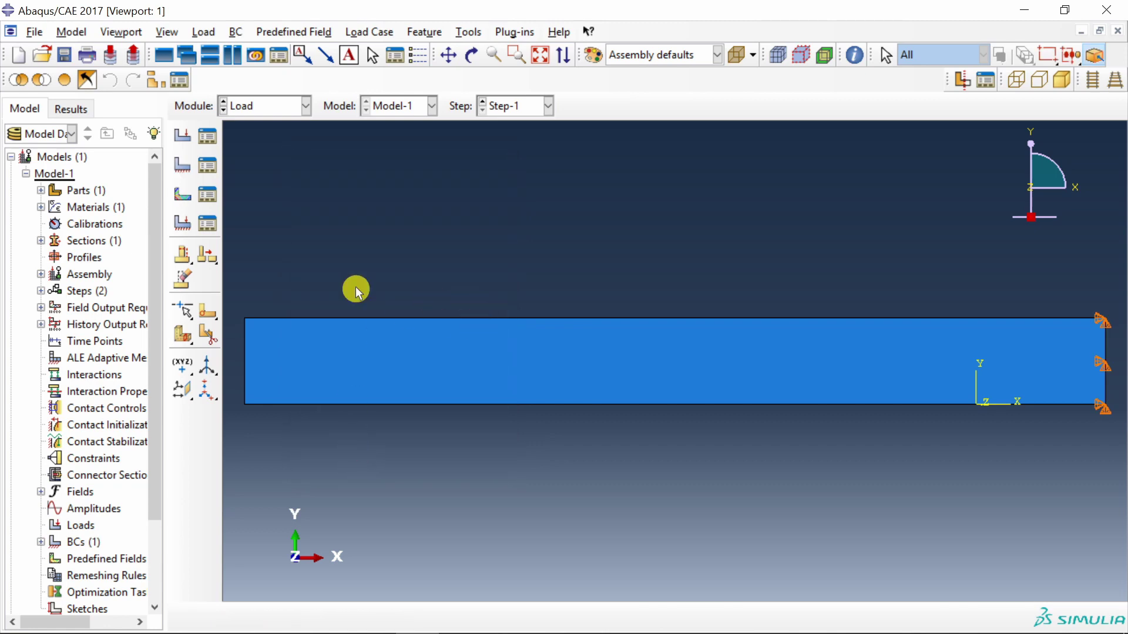
Step: Apply a Pressure load of magnitude -10 to the bar's left edge
left_click(182, 139)
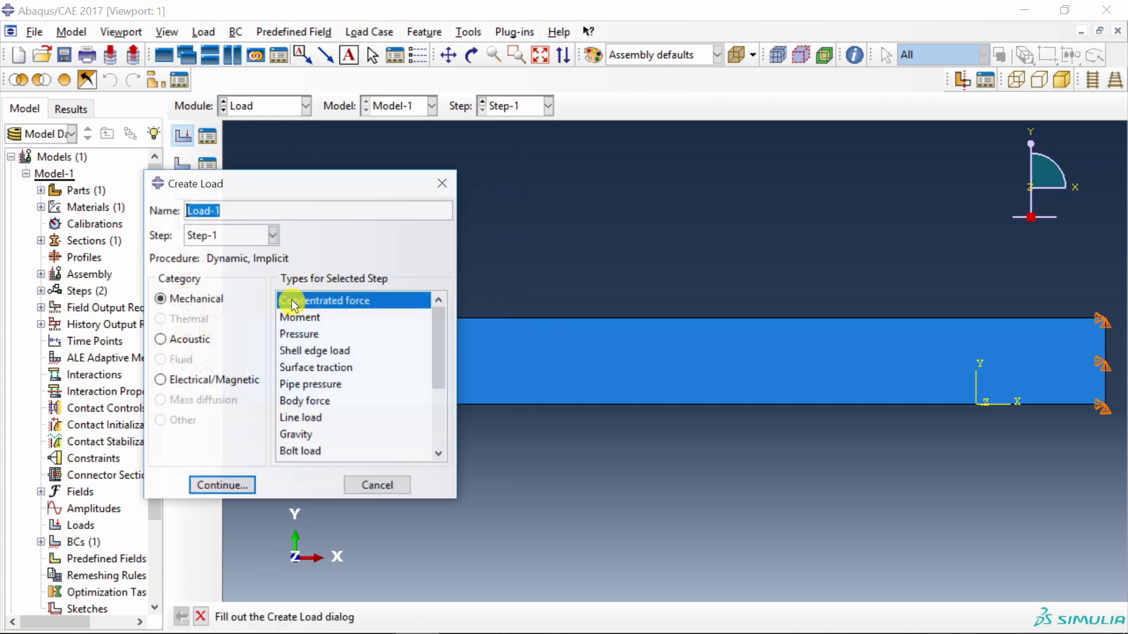
left_click(300, 334)
left_click(234, 487)
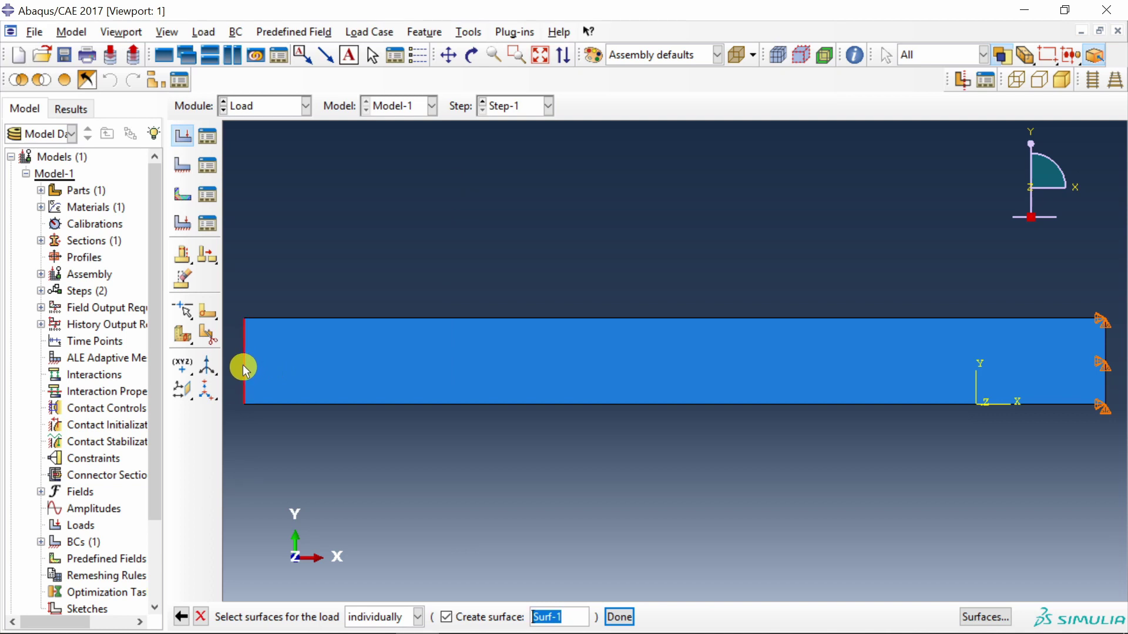
left_click(244, 369)
middle_click(350, 206)
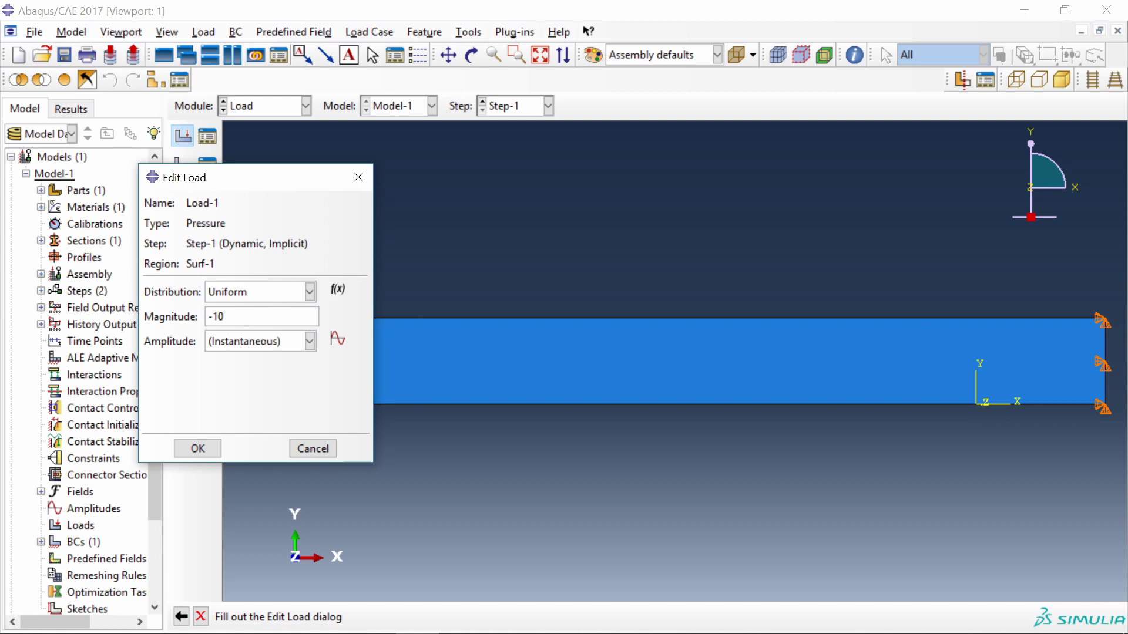
left_click(200, 448)
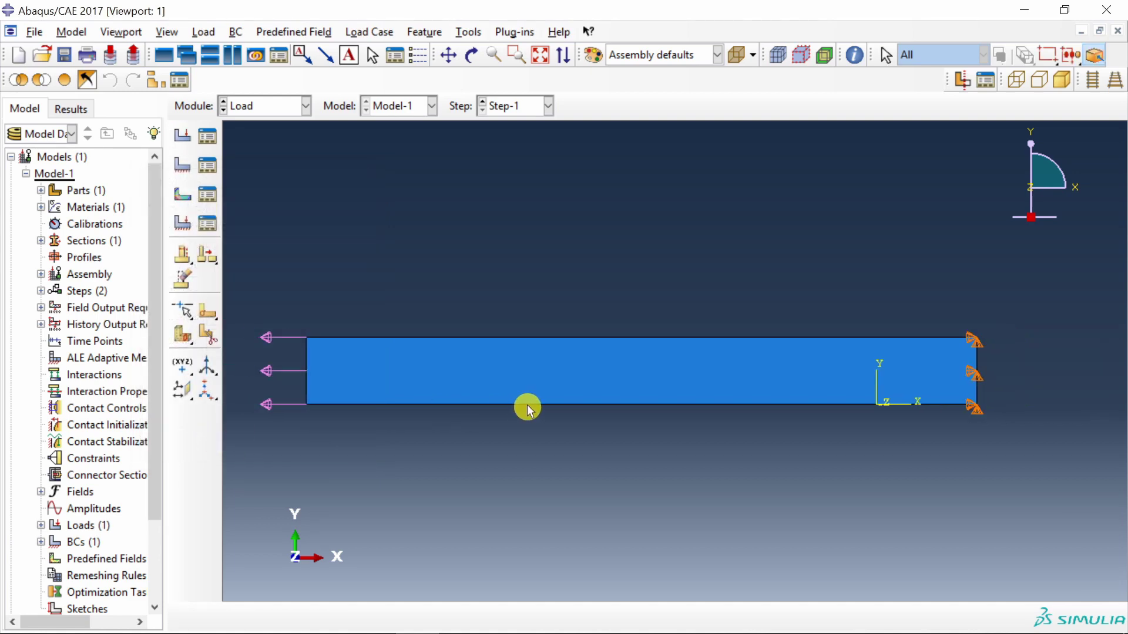
scroll(370, 396, "up", 2)
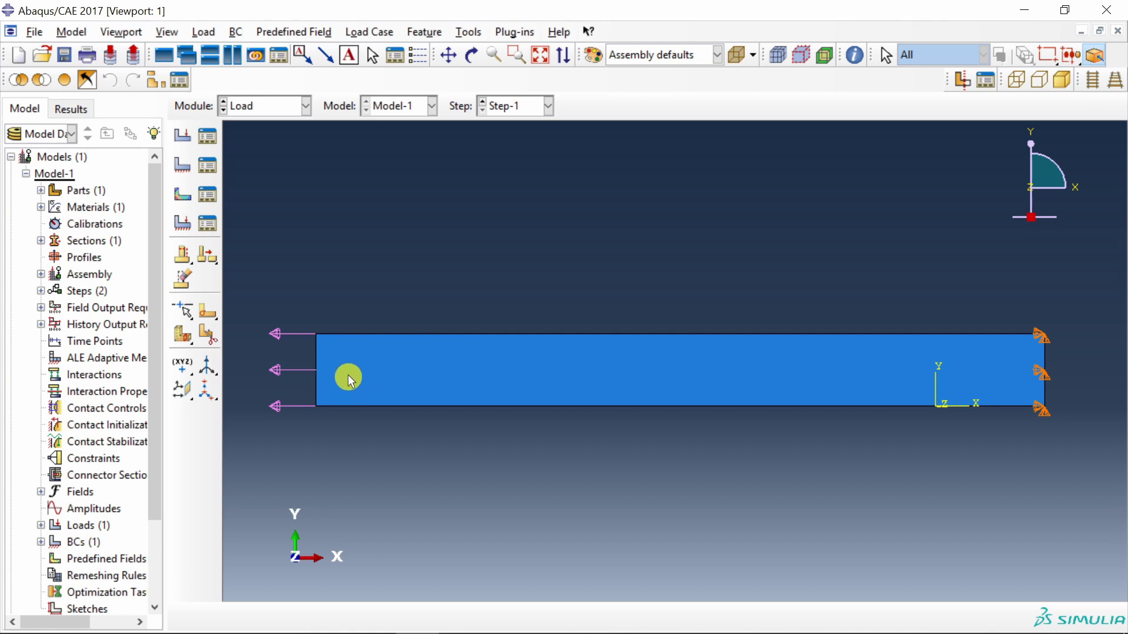
Step: Create the assembly geometry set 'Left_end' from the bar's left edge
left_click(41, 275)
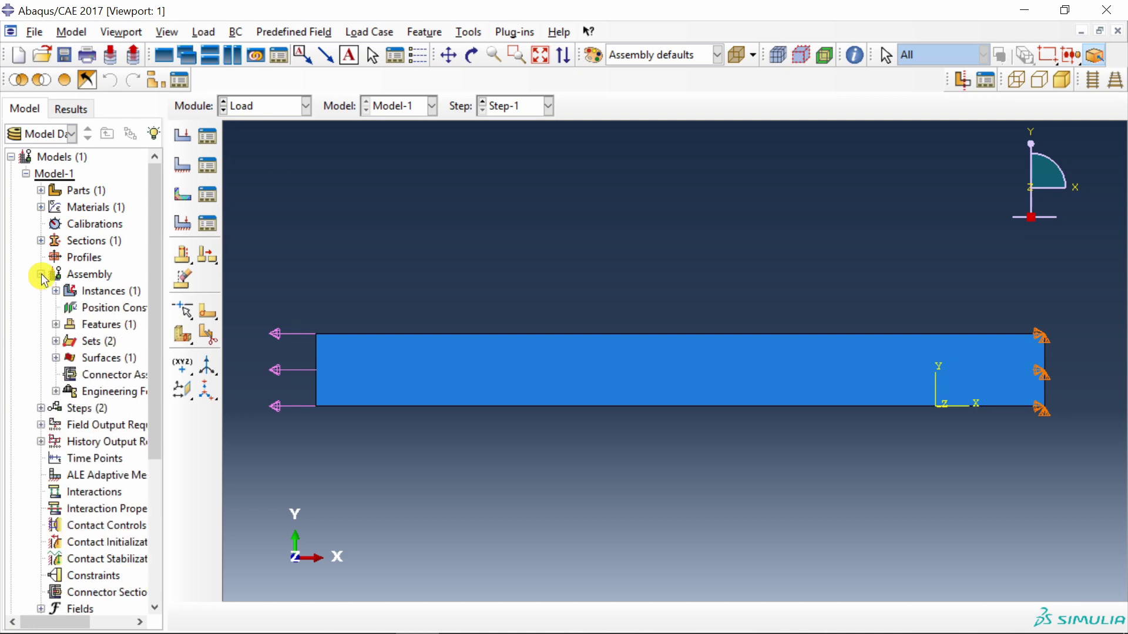
double_click(96, 343)
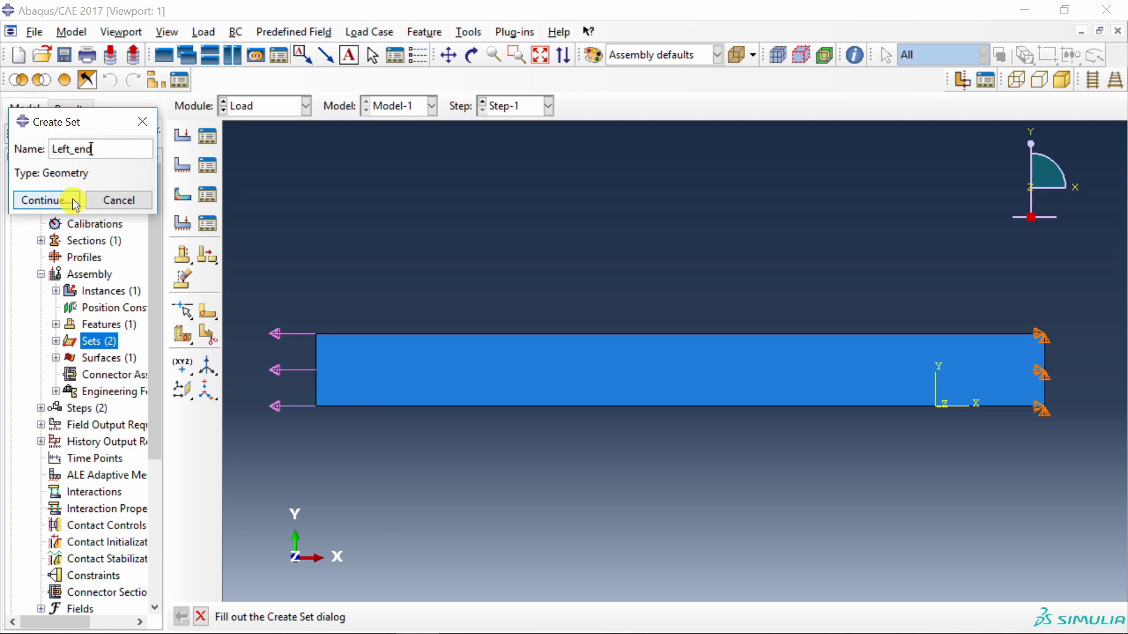
left_click(74, 202)
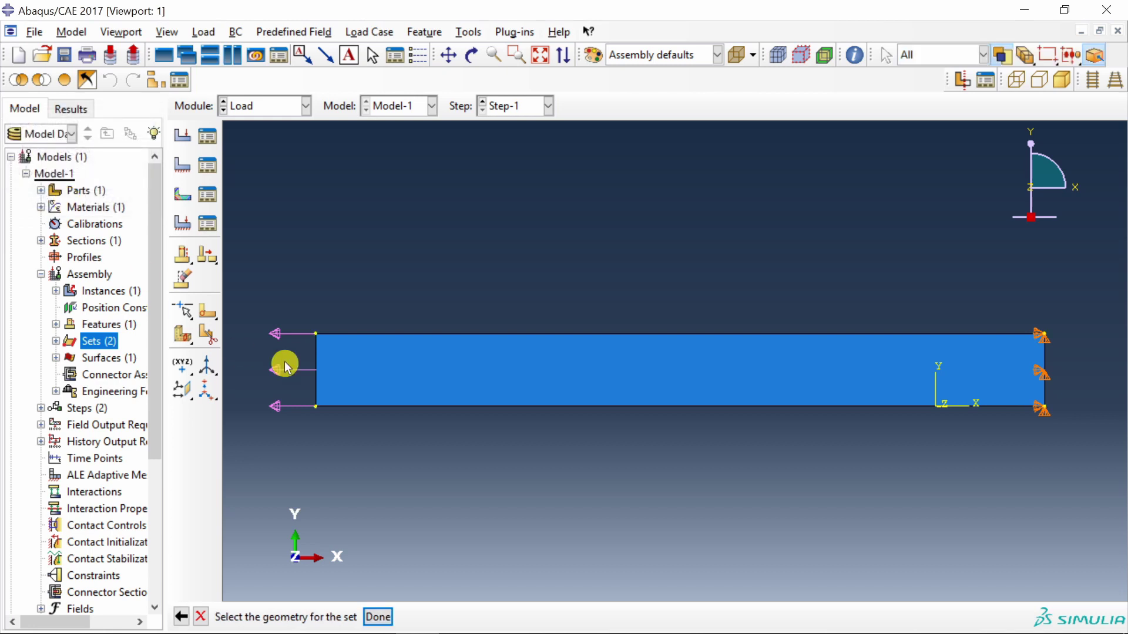
left_click(317, 365)
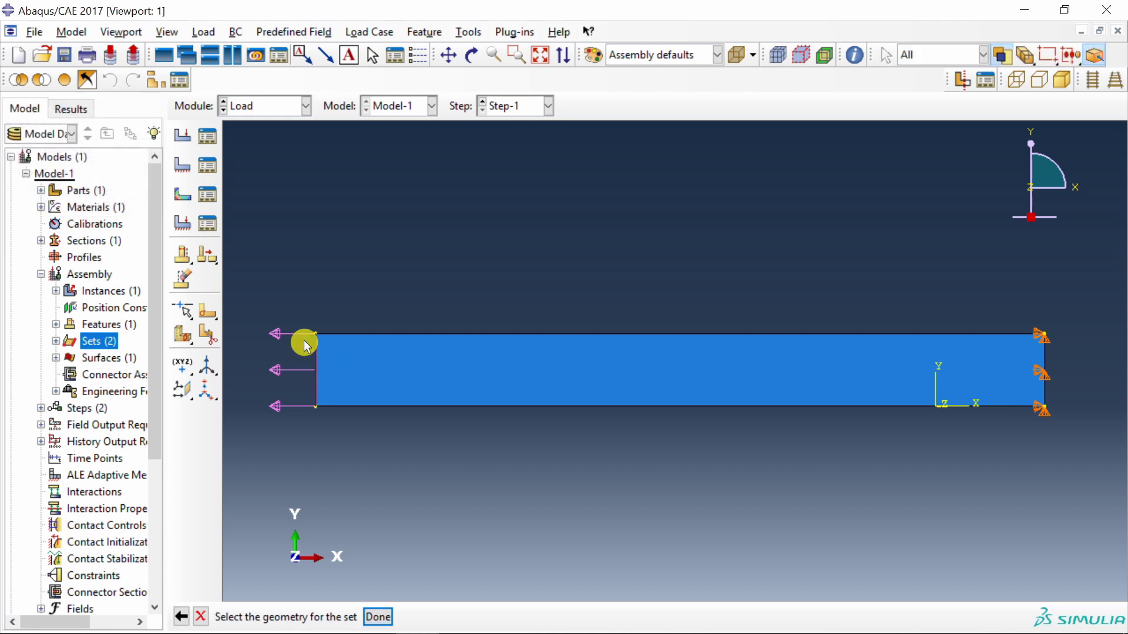
middle_click(319, 275)
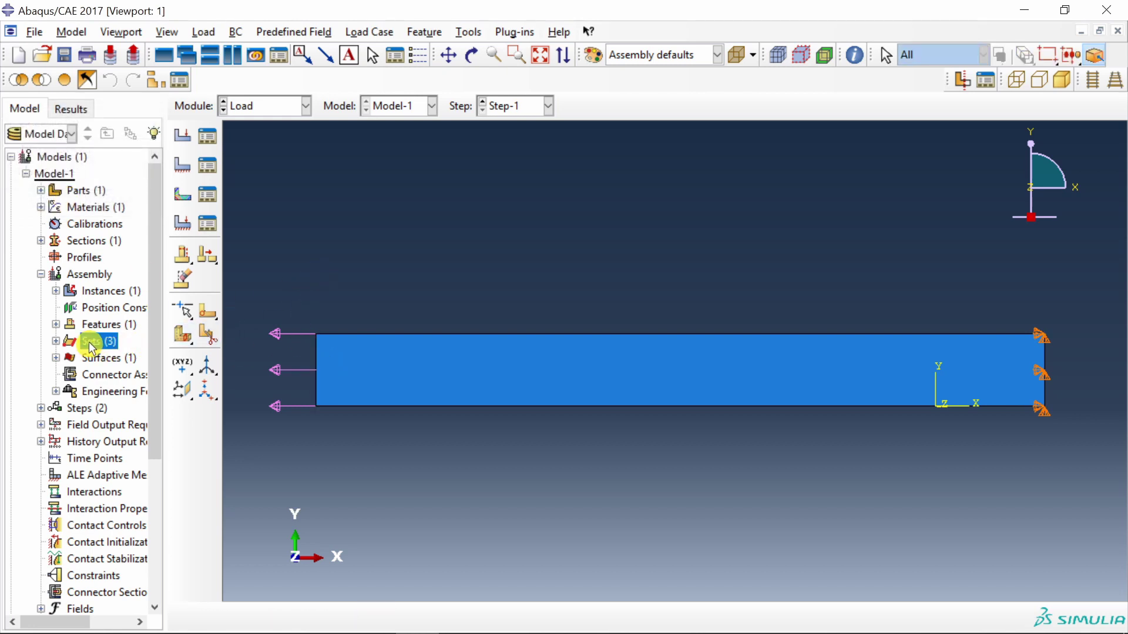
scroll(89, 342, "down", 3)
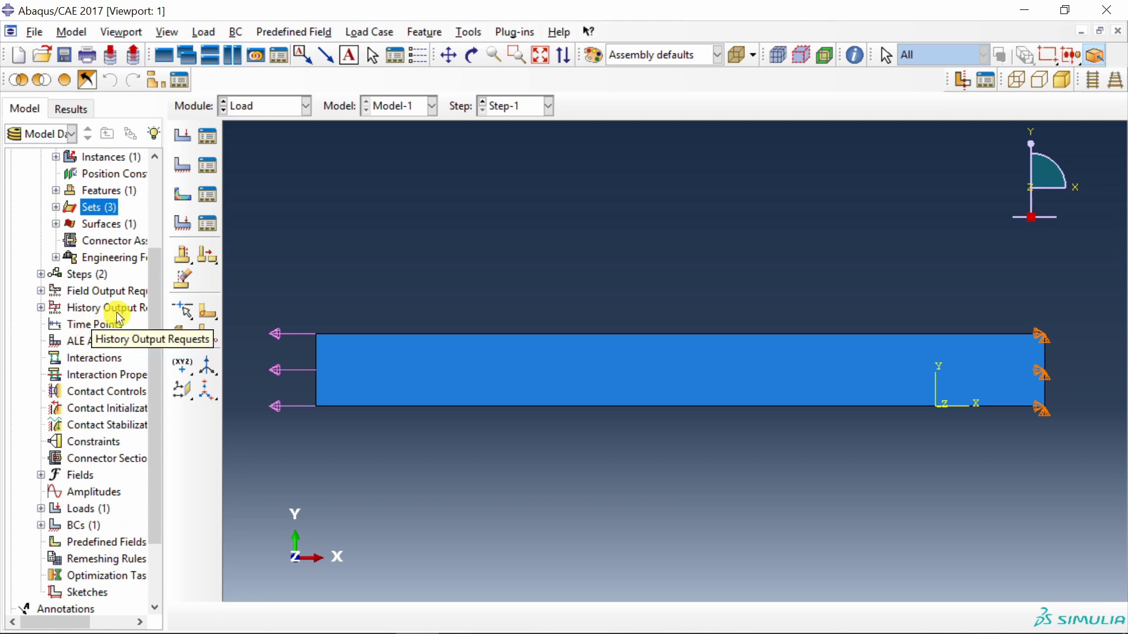
Step: Create a history output request on set Left_end, recorded every 1 increment
double_click(115, 309)
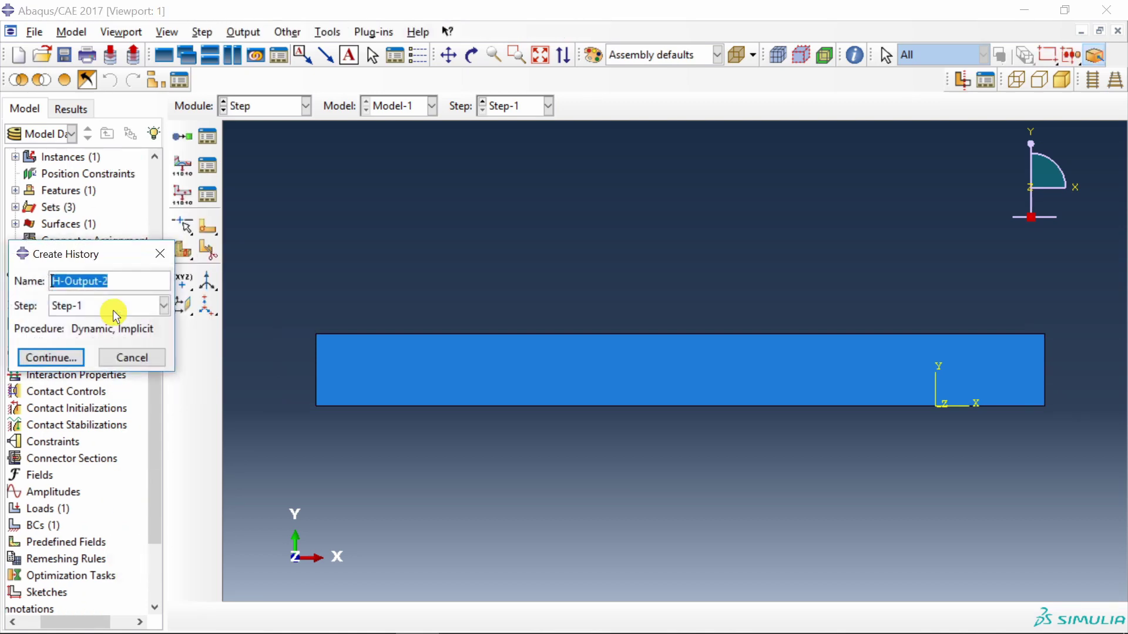
left_click(68, 358)
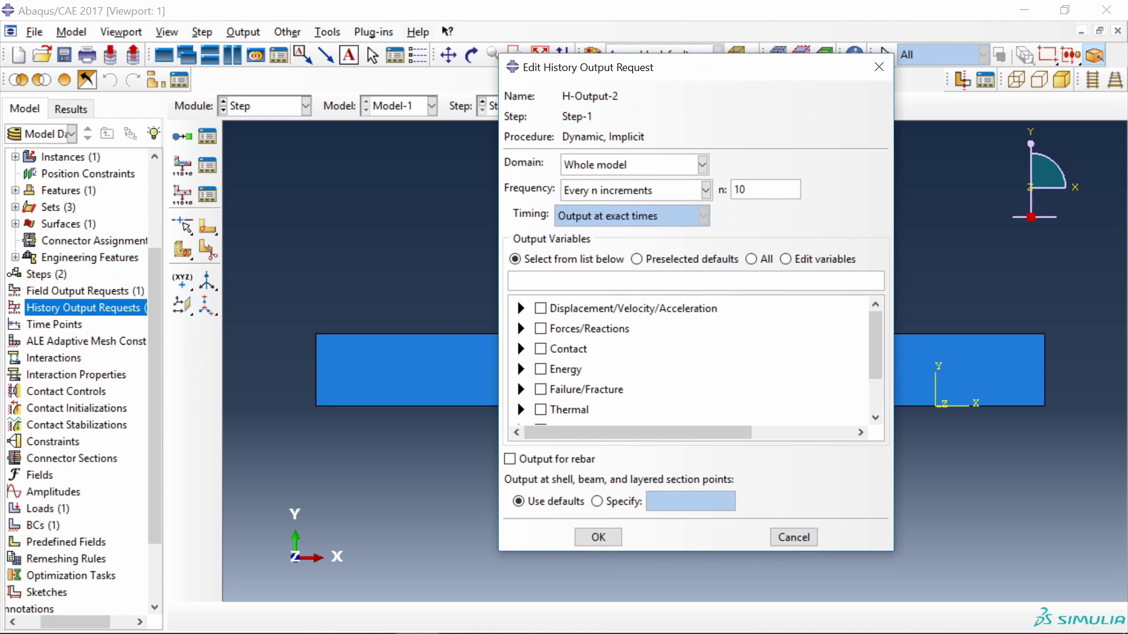
left_click(632, 165)
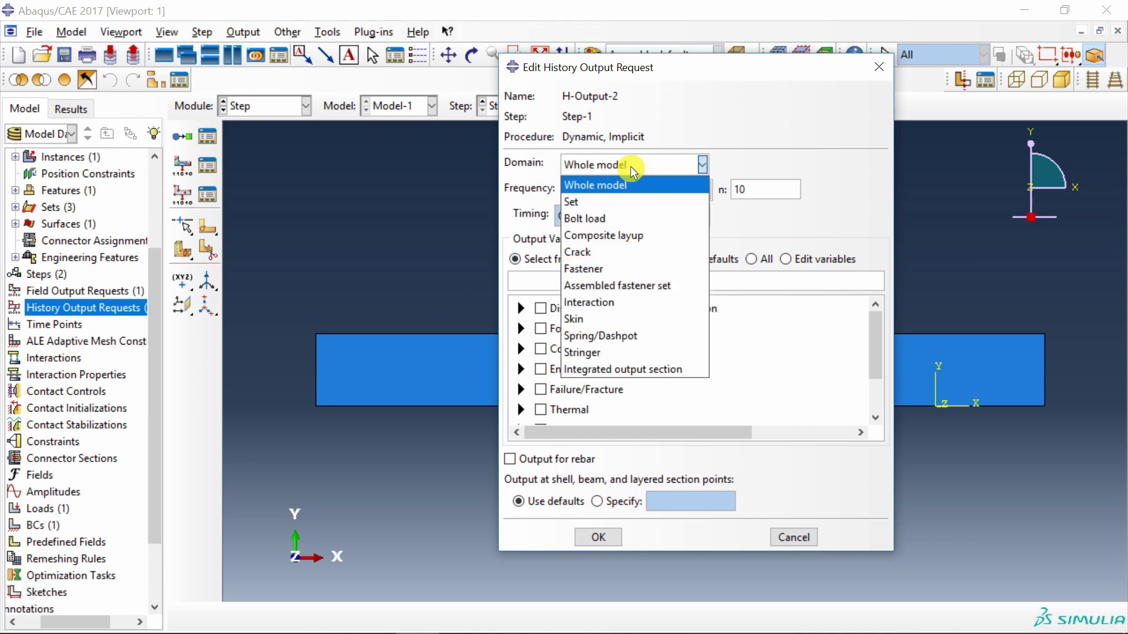
left_click(626, 200)
left_click(760, 165)
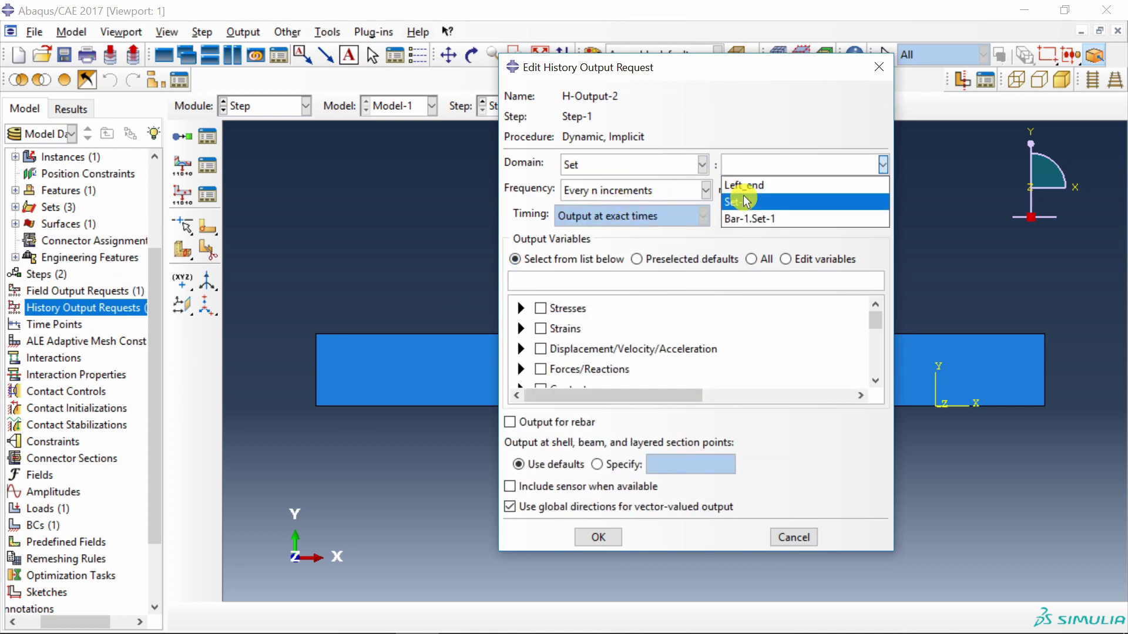
left_click(756, 185)
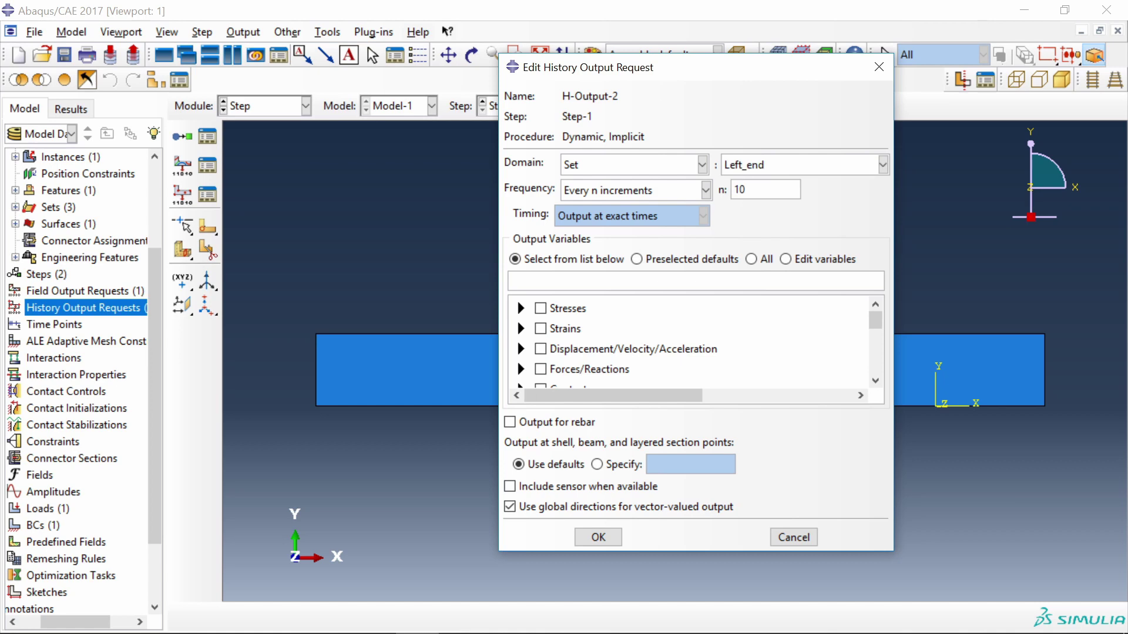
left_click_drag(745, 190, 726, 194)
type("1")
Step: Select E11 strain and U1 displacement as outputs and save the request
left_click(520, 329)
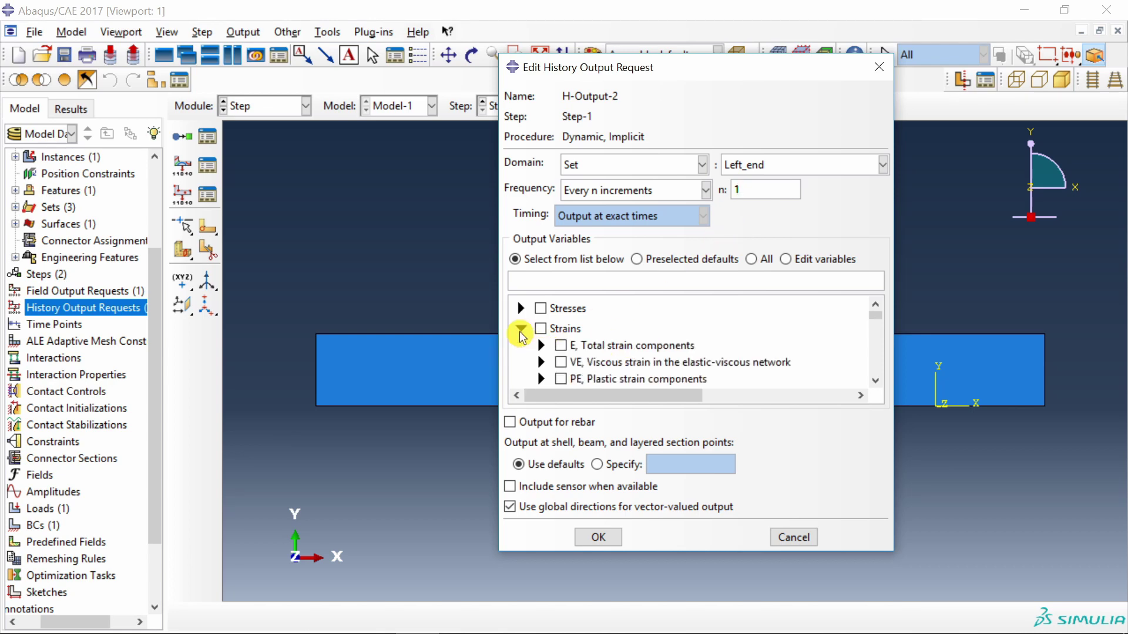
left_click(541, 345)
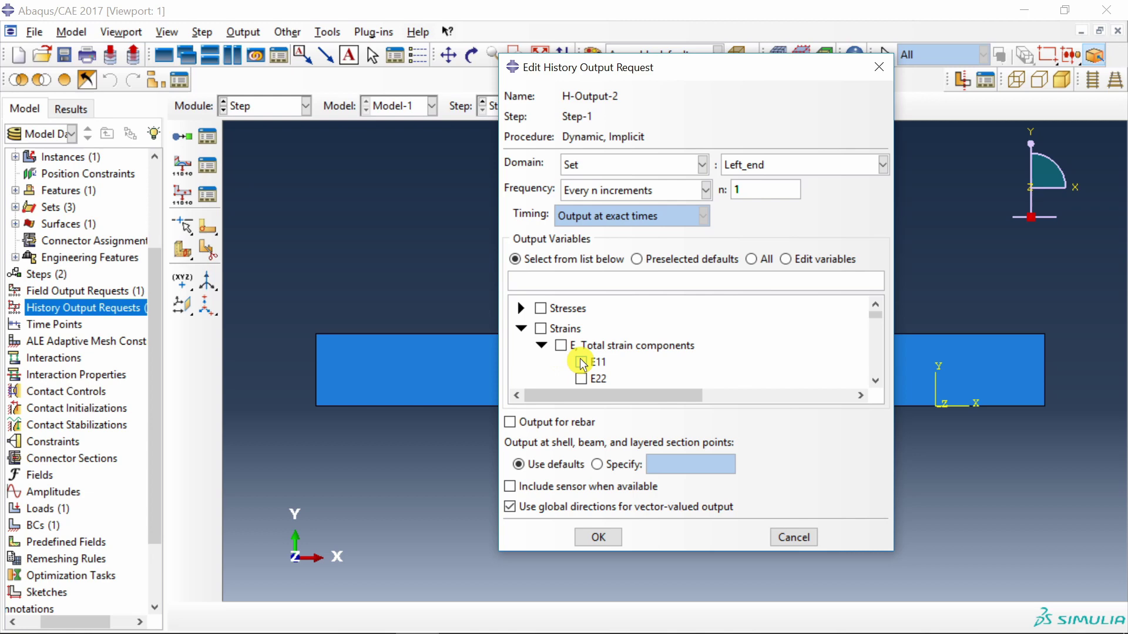
left_click(581, 362)
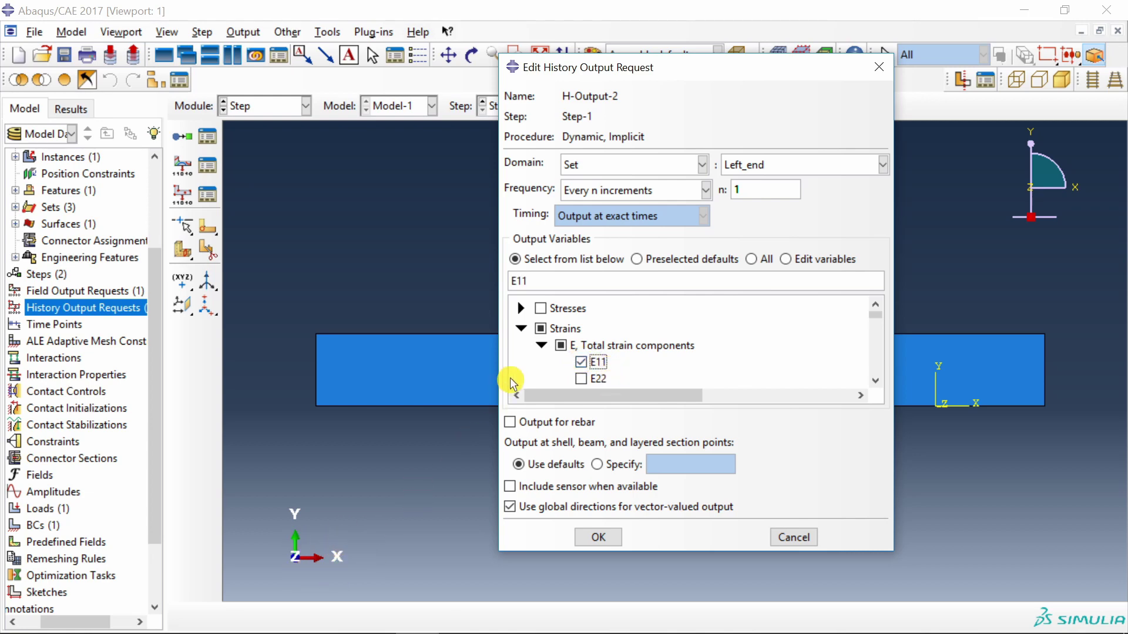
left_click(520, 329)
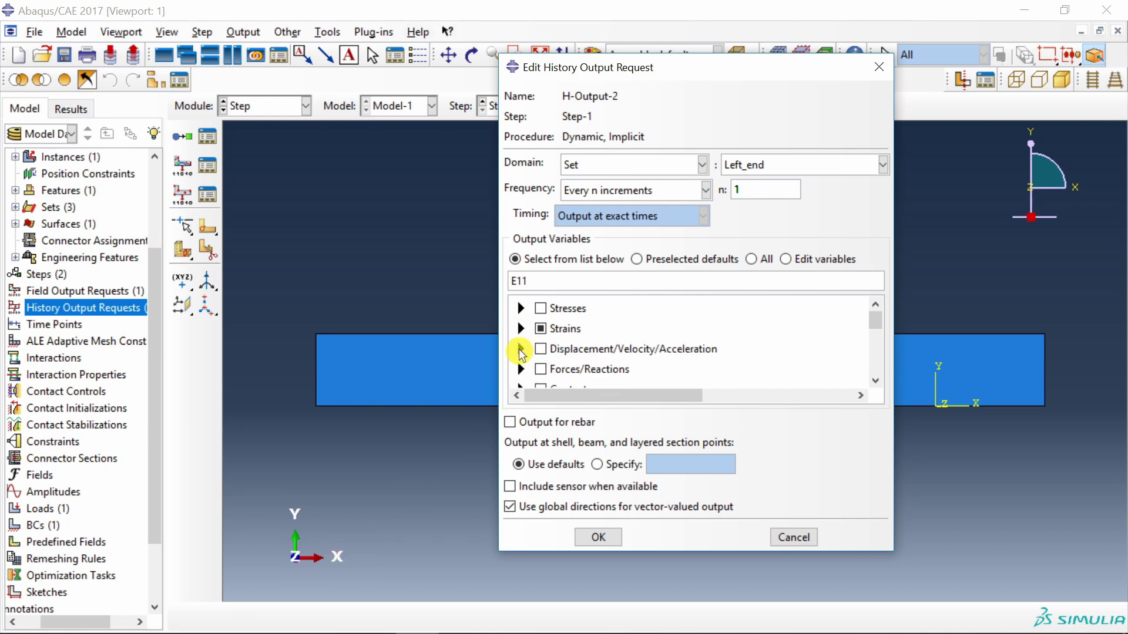
left_click(520, 350)
left_click(542, 367)
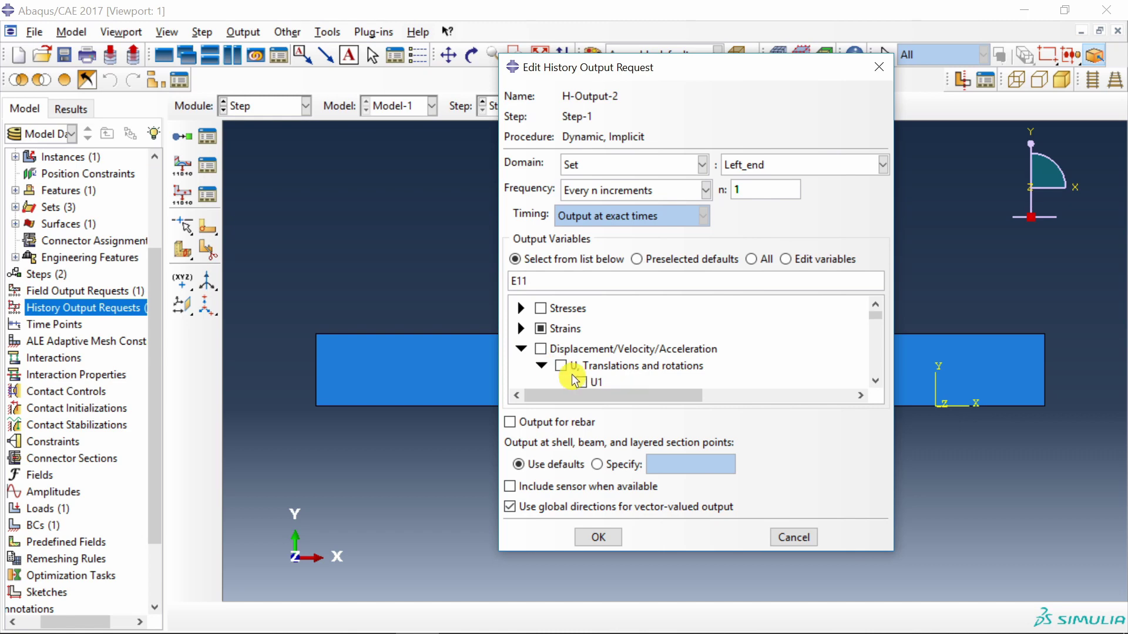
left_click(582, 383)
left_click(521, 350)
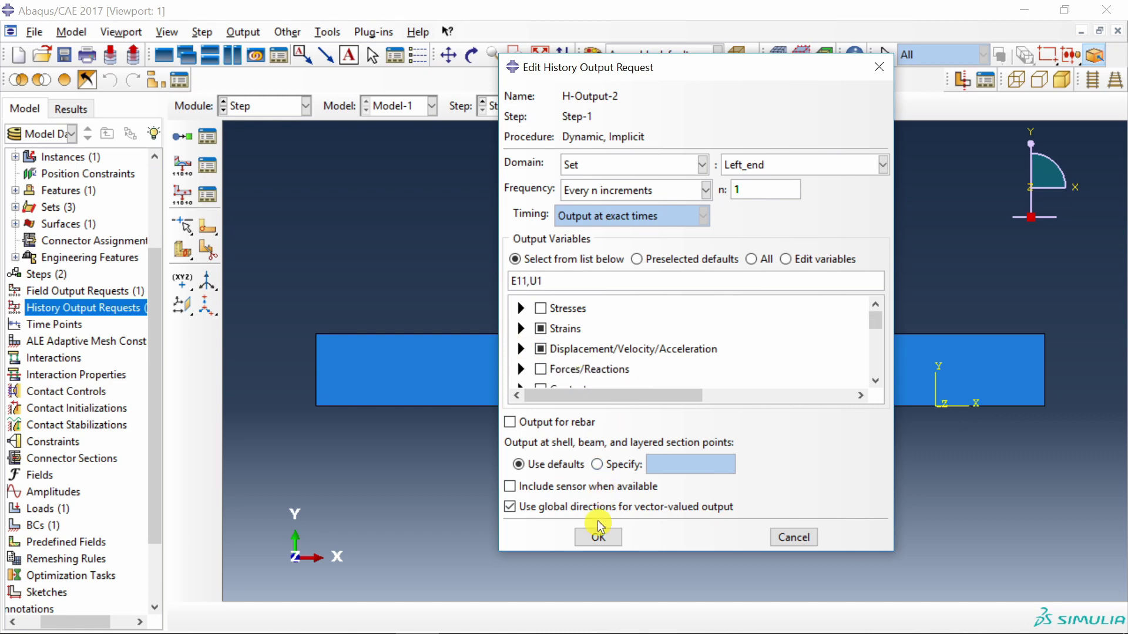
left_click(596, 536)
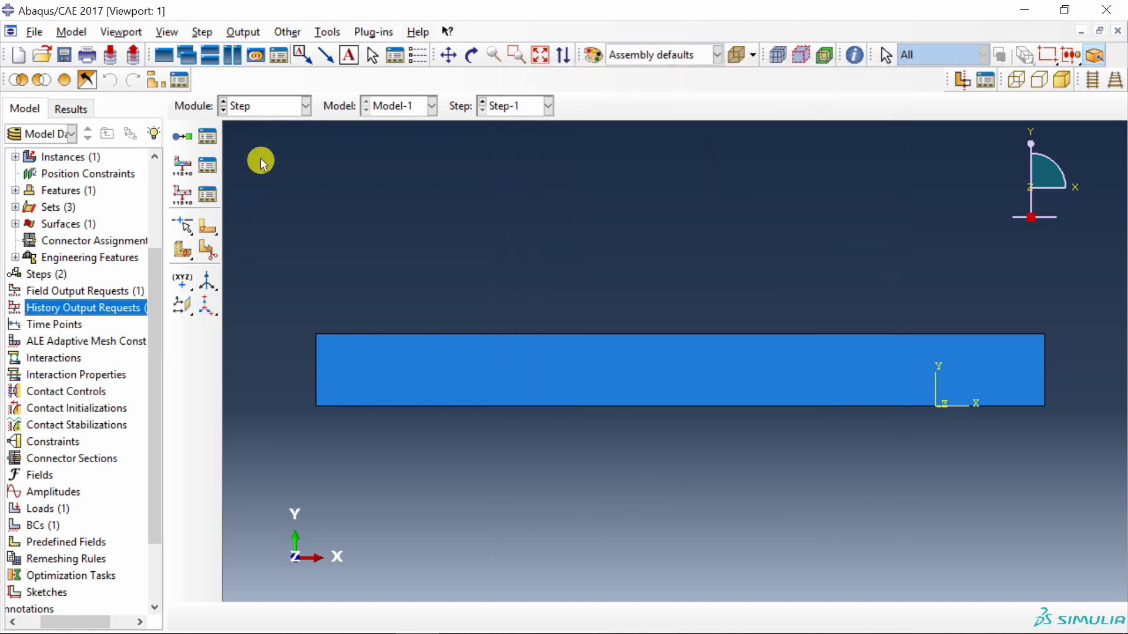
Step: In the Mesh module for part Bar, set Quad, Structured mesh controls
left_click(272, 107)
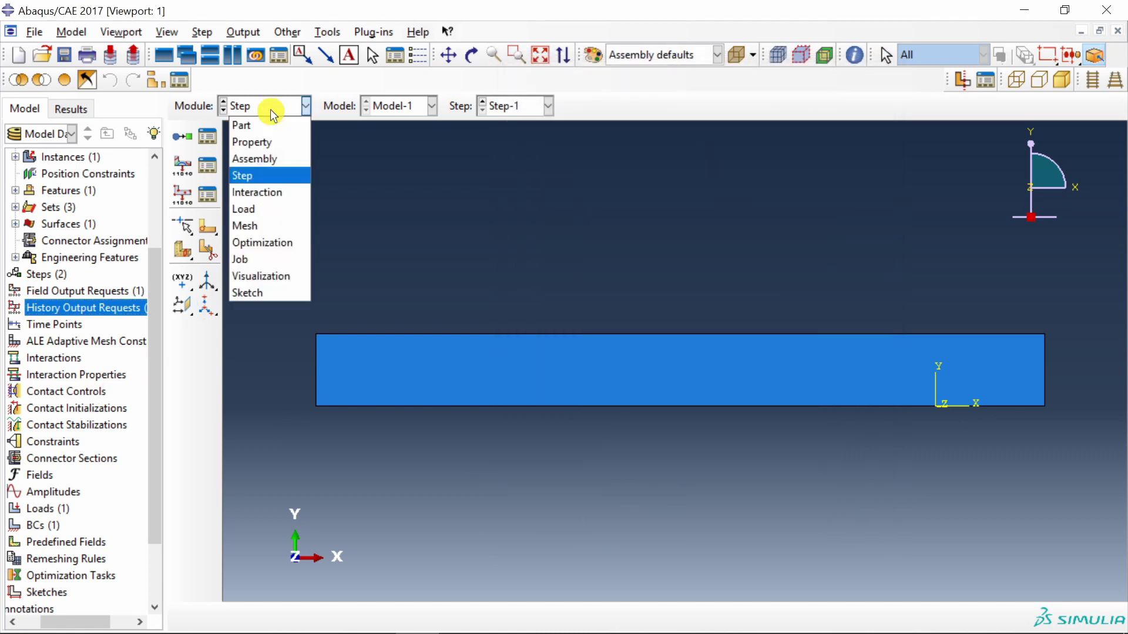
left_click(267, 226)
left_click(555, 106)
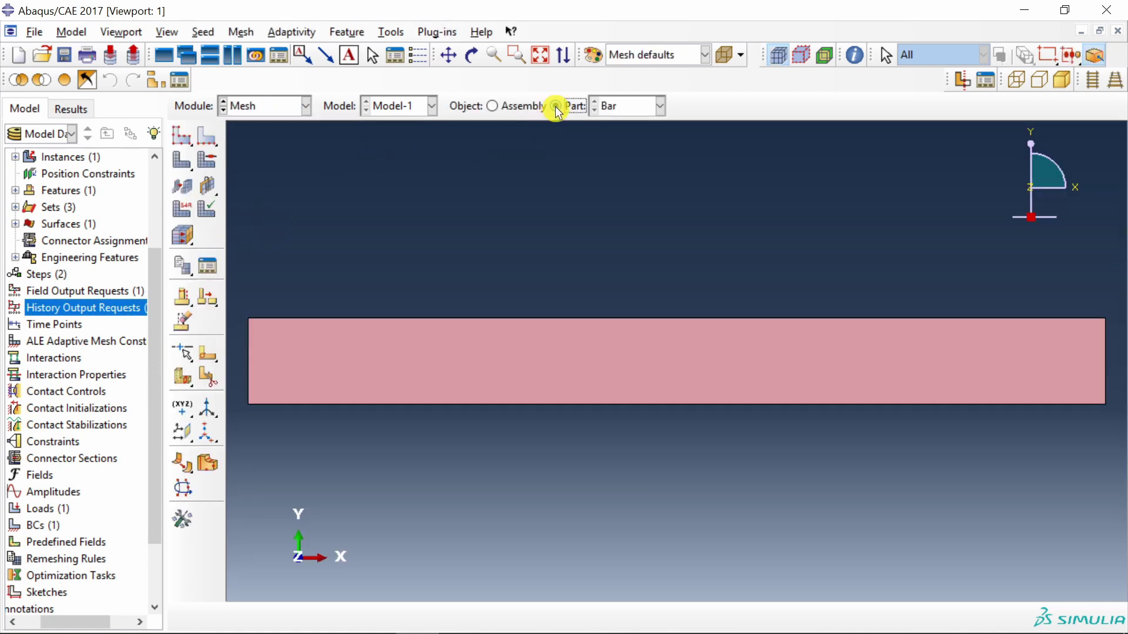
left_click(241, 33)
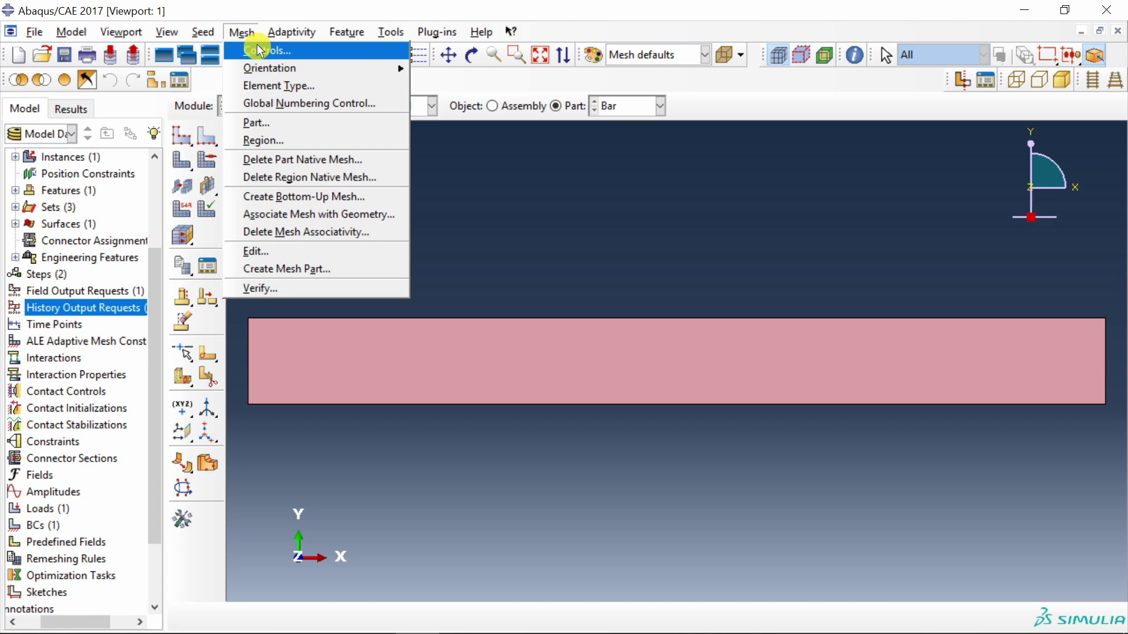
left_click(260, 49)
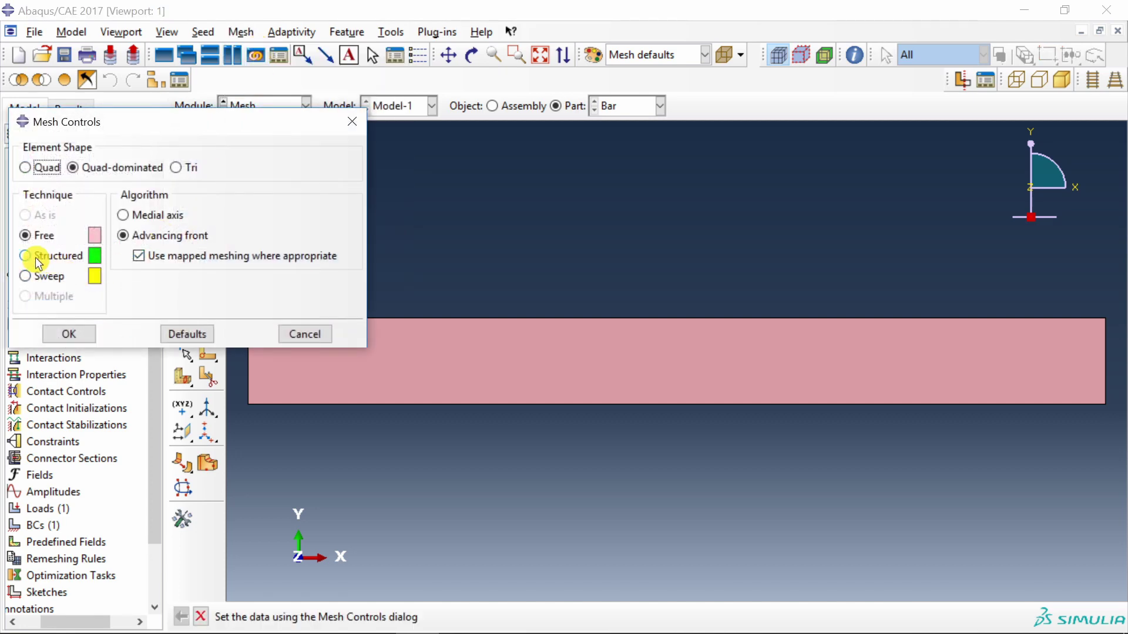
left_click(36, 258)
left_click(28, 168)
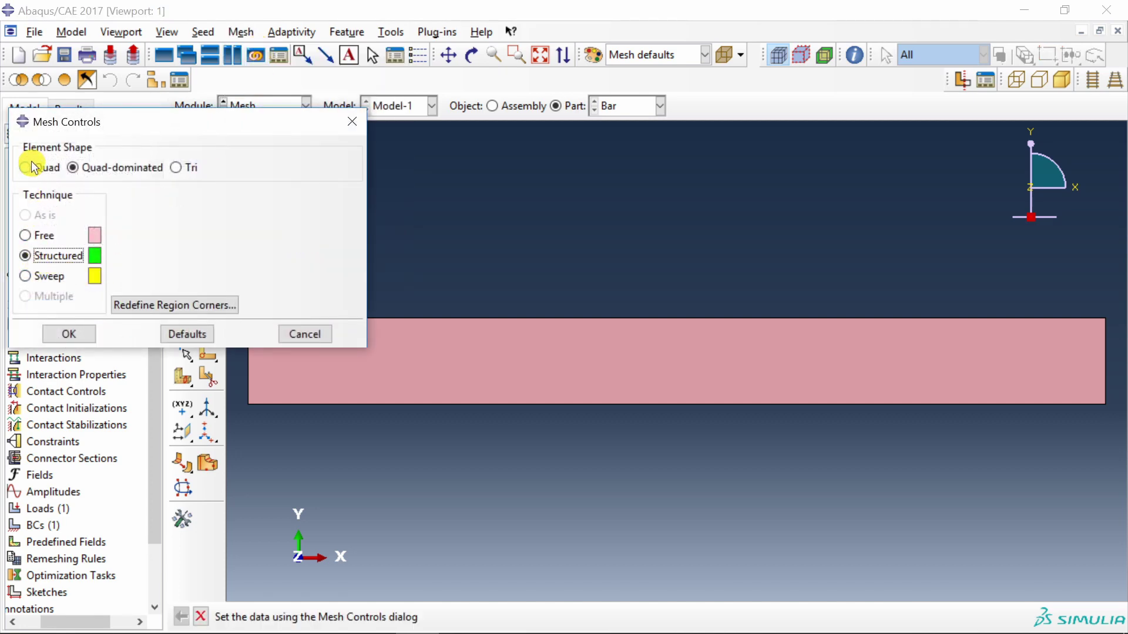
left_click(66, 333)
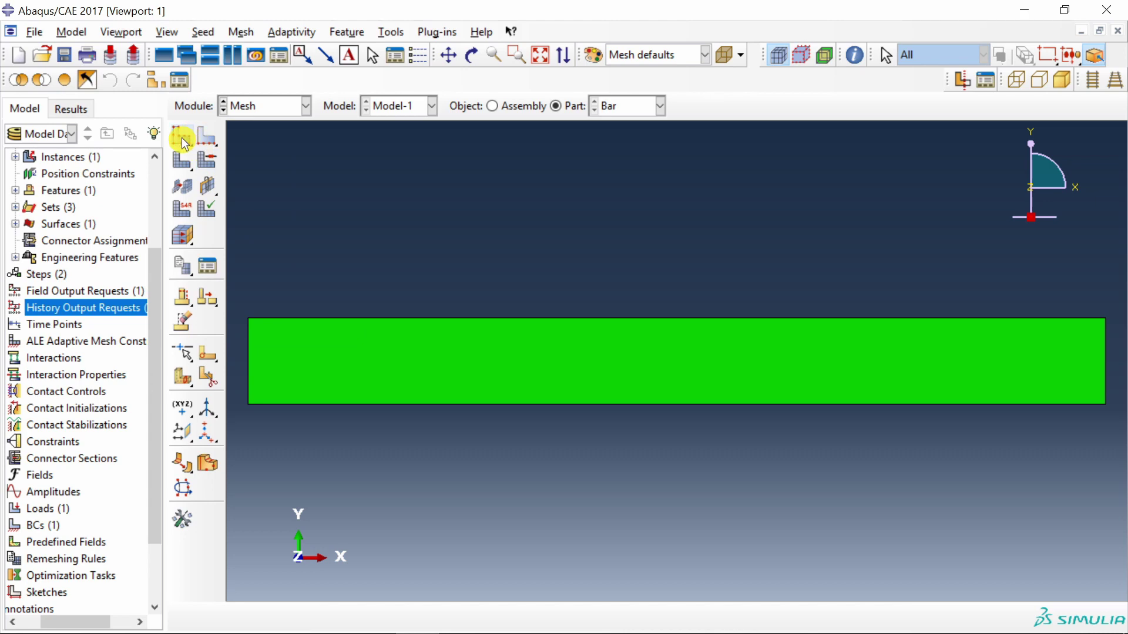
Step: Seed the Bar part with global size 1 and generate the mesh
left_click(182, 138)
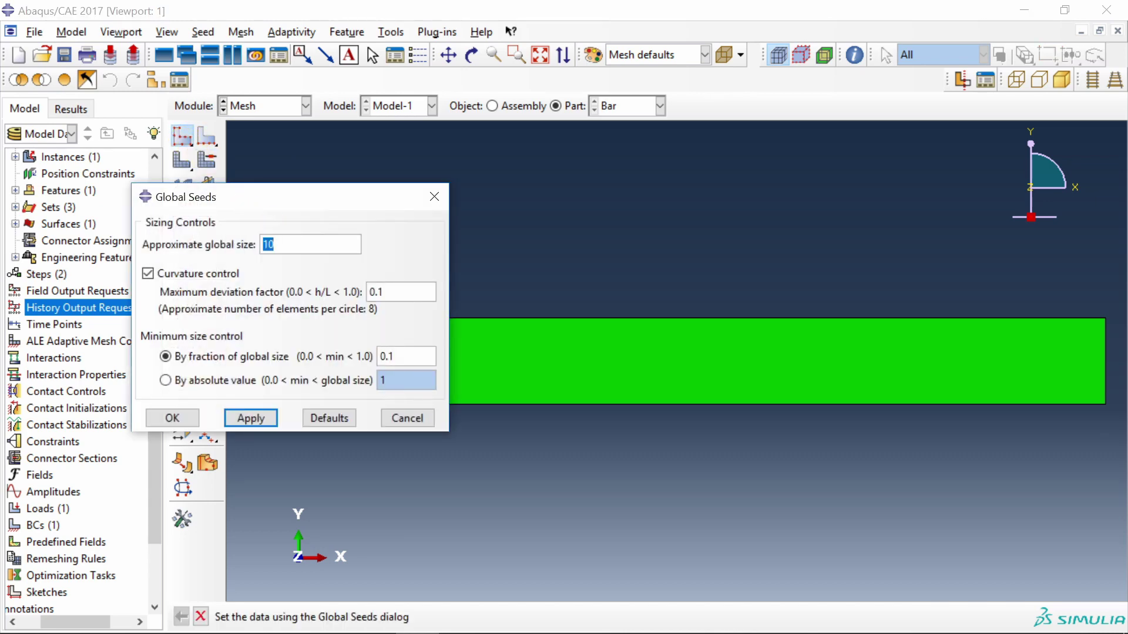
type("1")
left_click(252, 417)
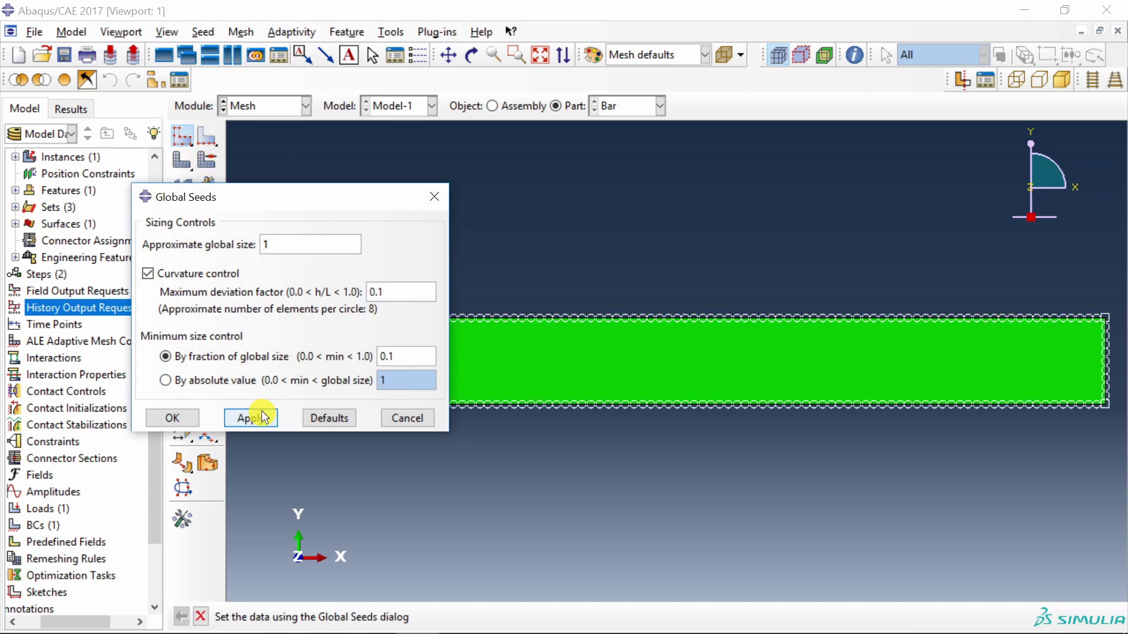
left_click(172, 418)
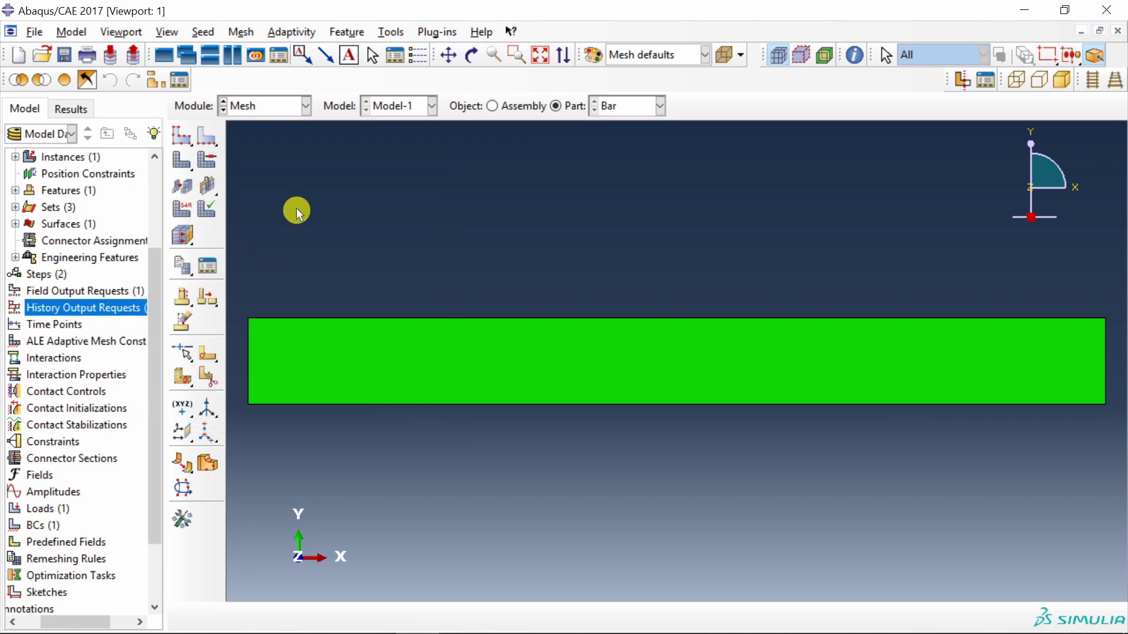
left_click(179, 163)
middle_click(361, 227)
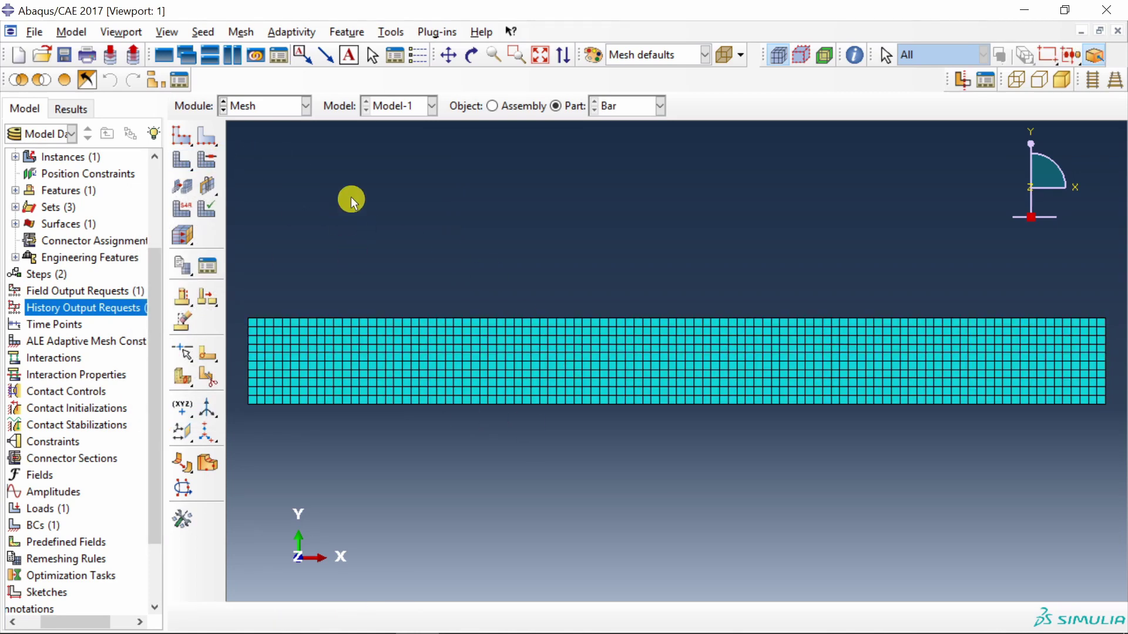
Step: Set the bar's element type with reduced integration turned off
left_click(237, 32)
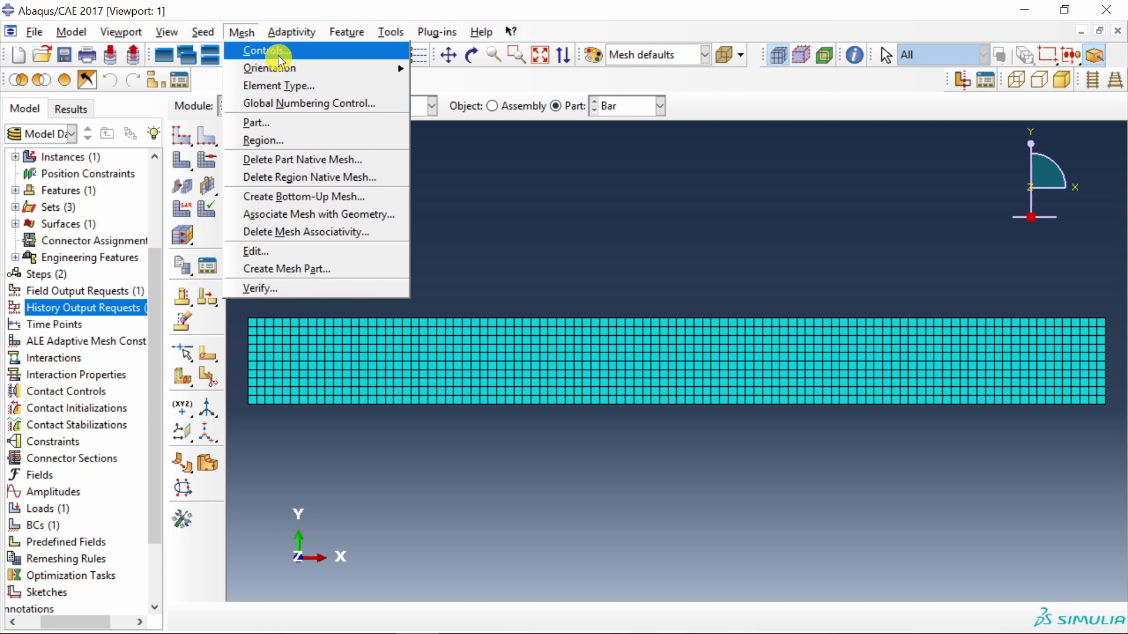
left_click(280, 86)
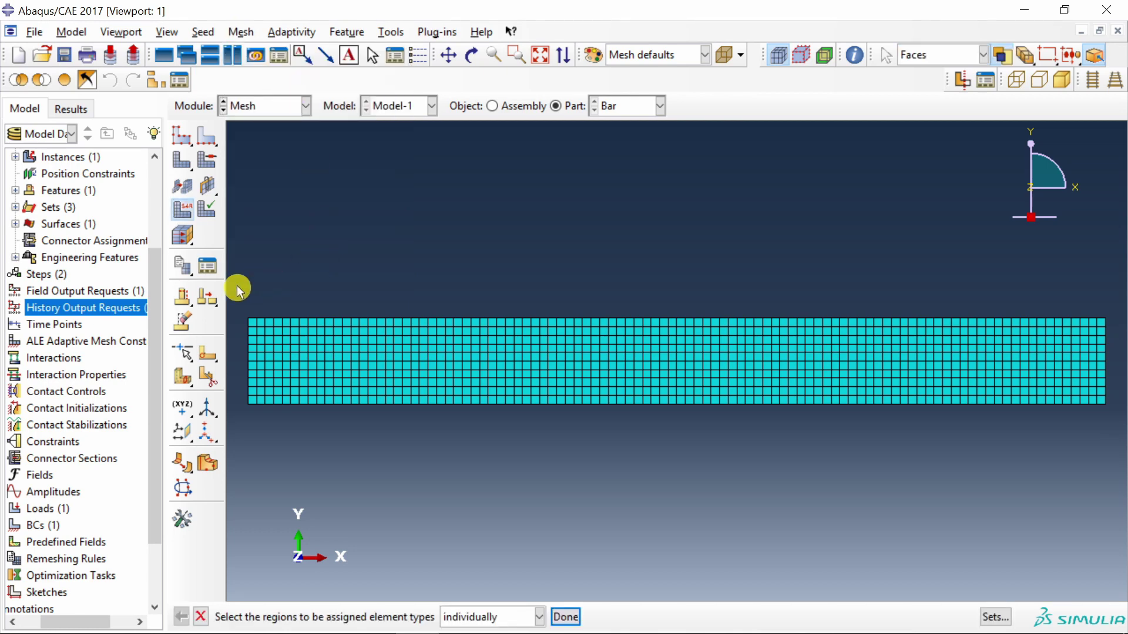
left_click_drag(235, 286, 1107, 435)
middle_click(692, 470)
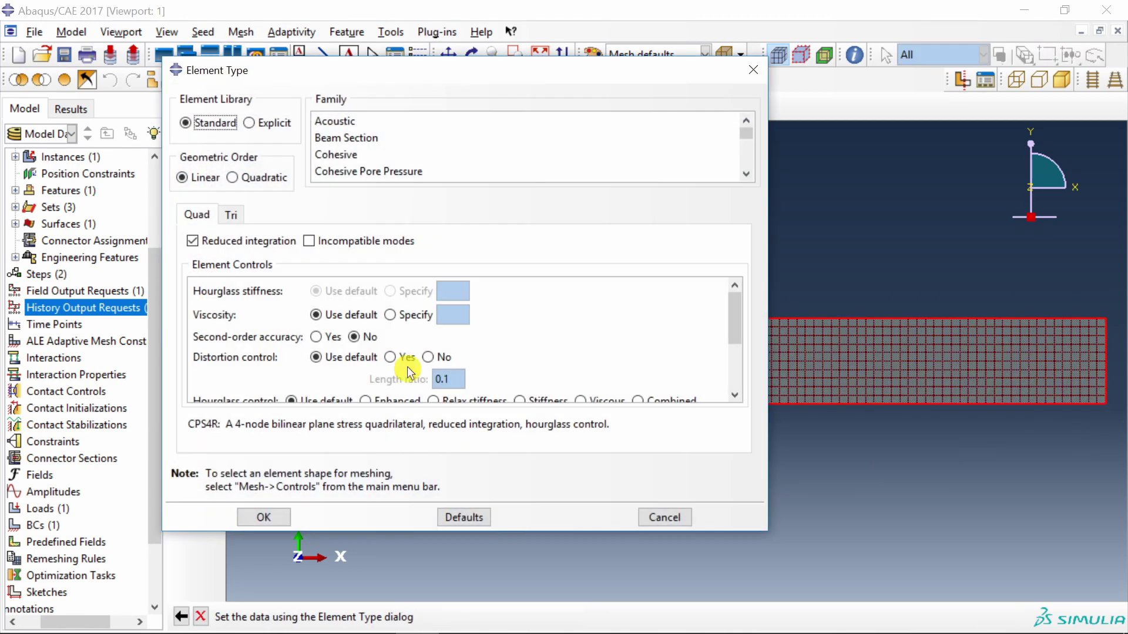
scroll(395, 156, "down", 3)
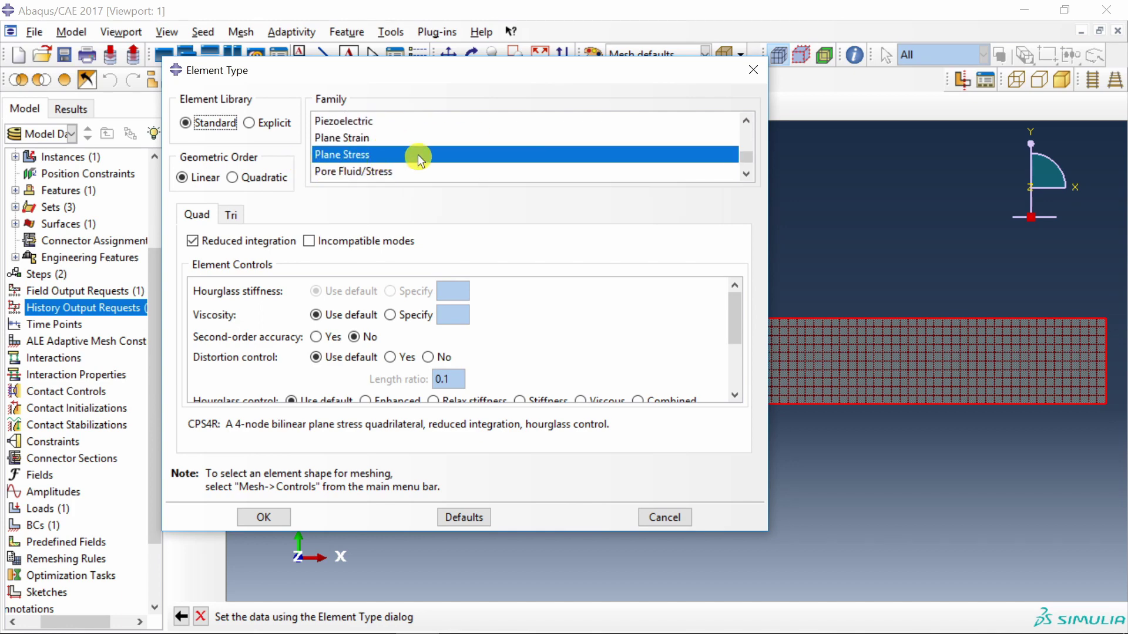
left_click(194, 243)
left_click(258, 517)
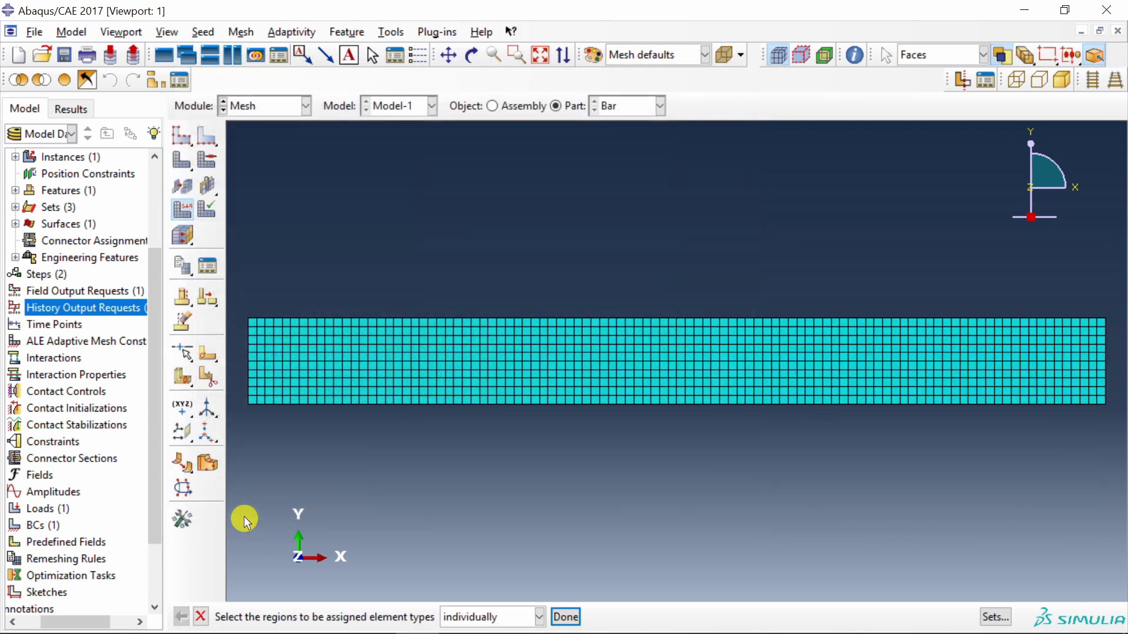
left_click(266, 104)
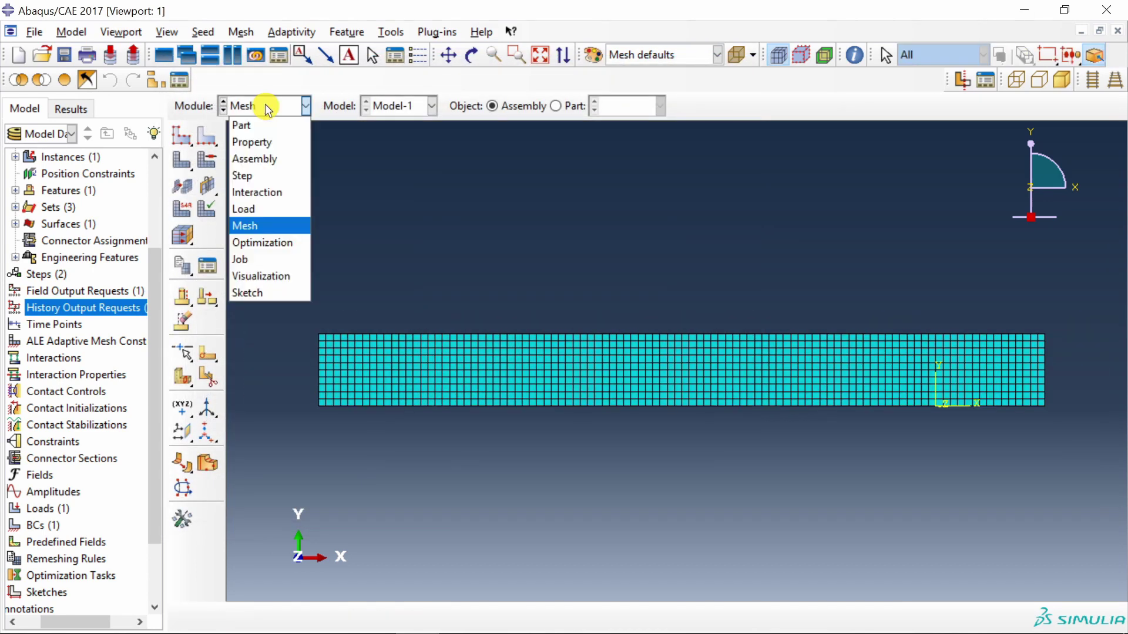
Step: In the Job module, create a new analysis job, replacing the default name
left_click(270, 255)
left_click(182, 112)
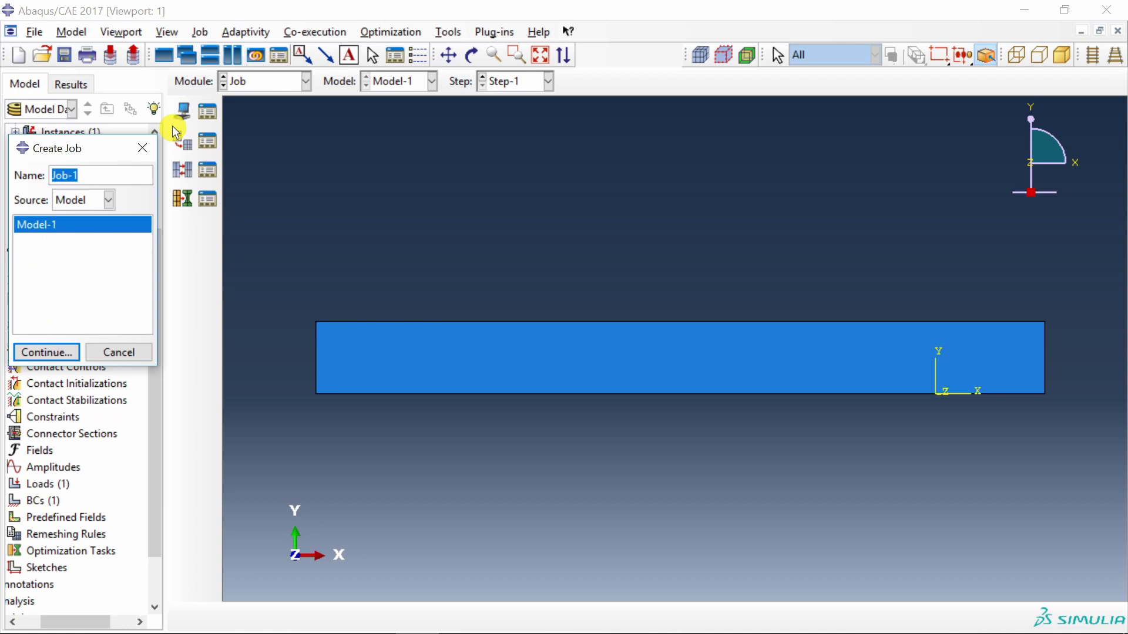
key("BackSpace")
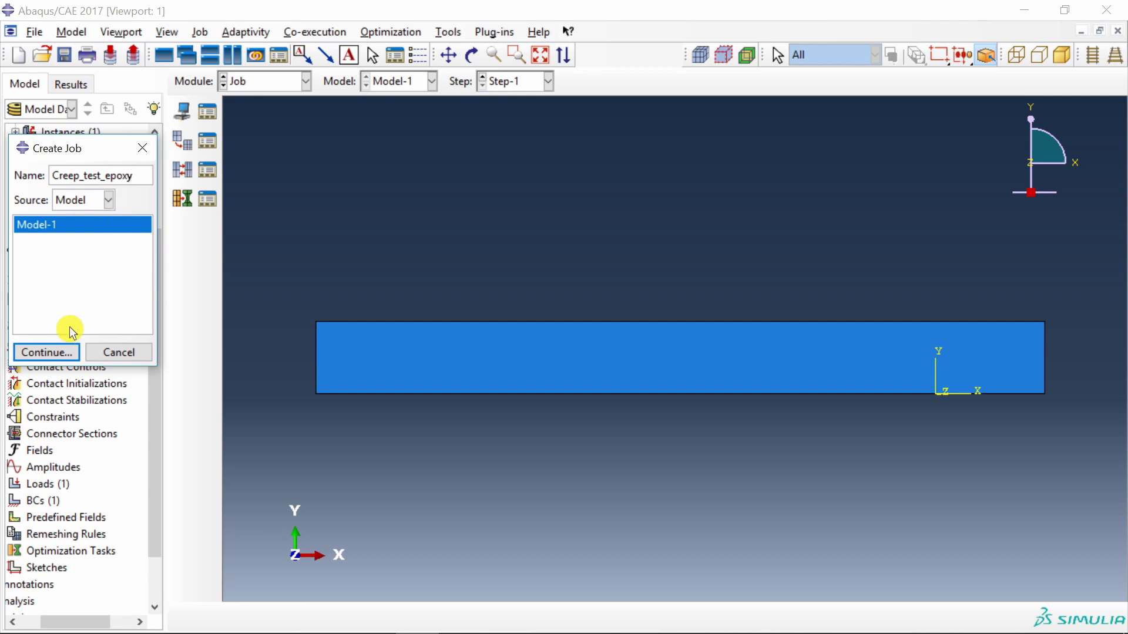
left_click(65, 351)
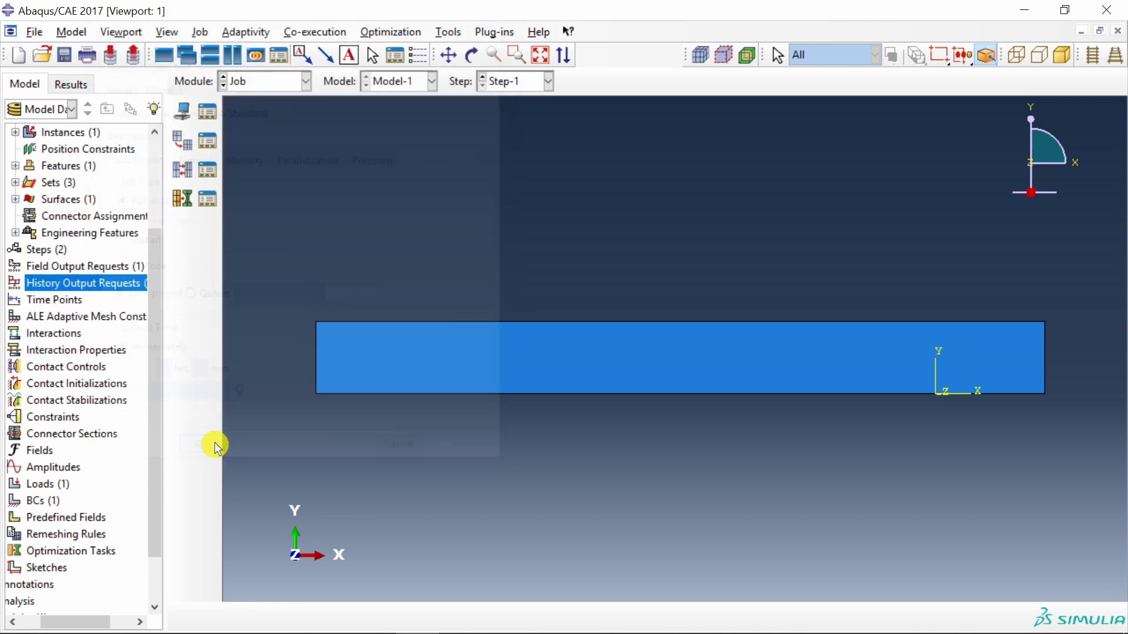
scroll(121, 423, "down", 3)
left_click(11, 621)
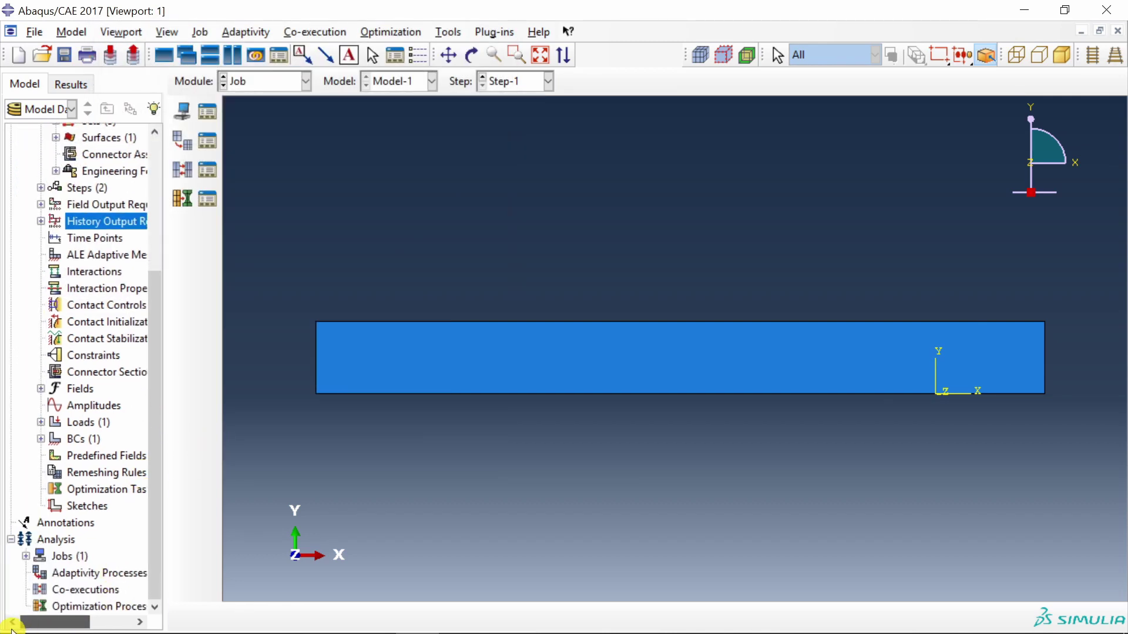
Step: Submit Creep_test_epoxy and monitor it until it completes at total time 3600
left_click(25, 558)
left_click(59, 573)
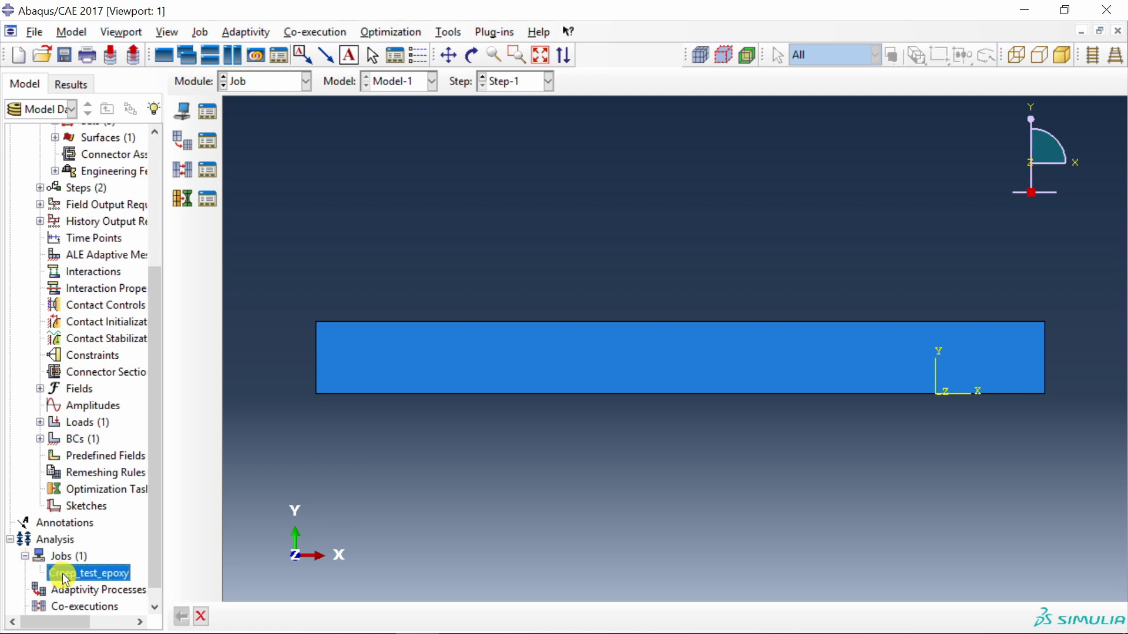
right_click(61, 572)
left_click(118, 535)
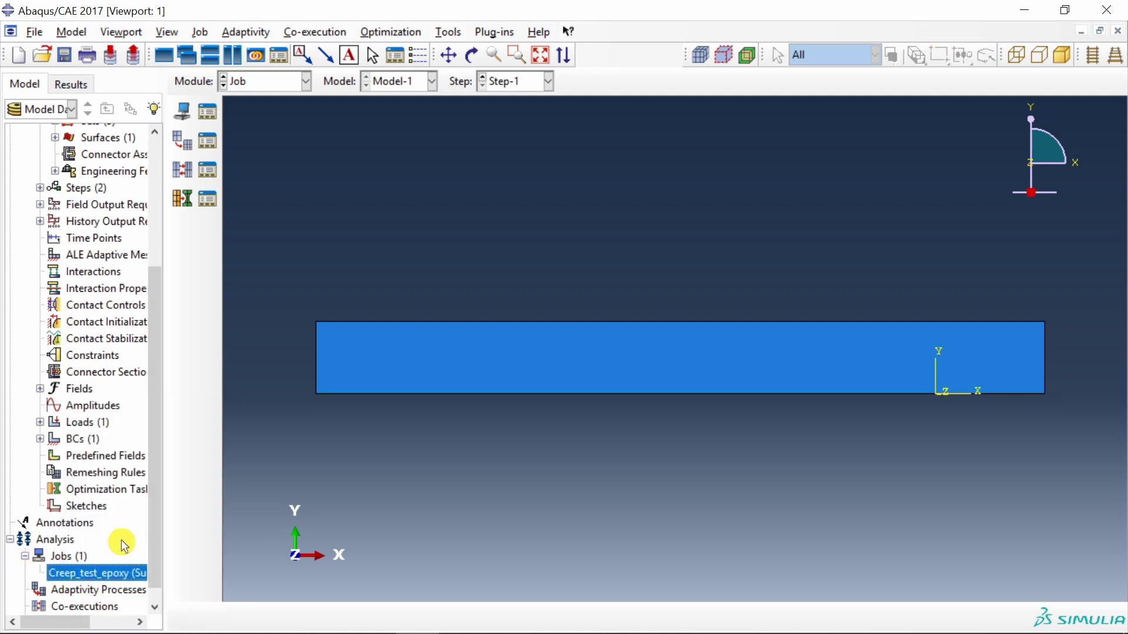
right_click(109, 579)
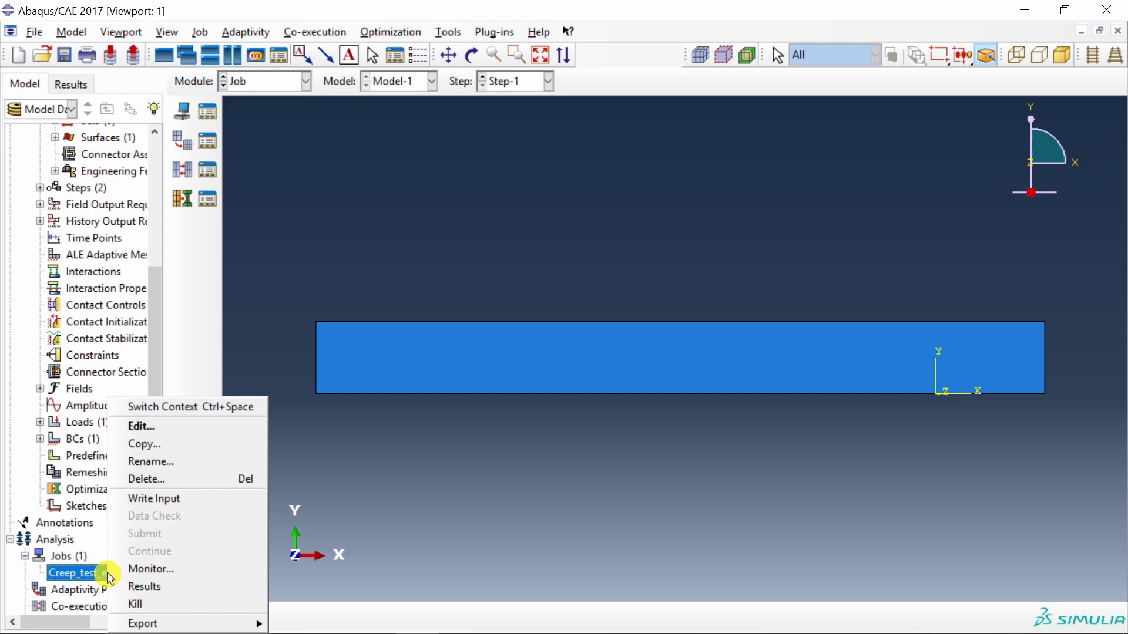
left_click(151, 569)
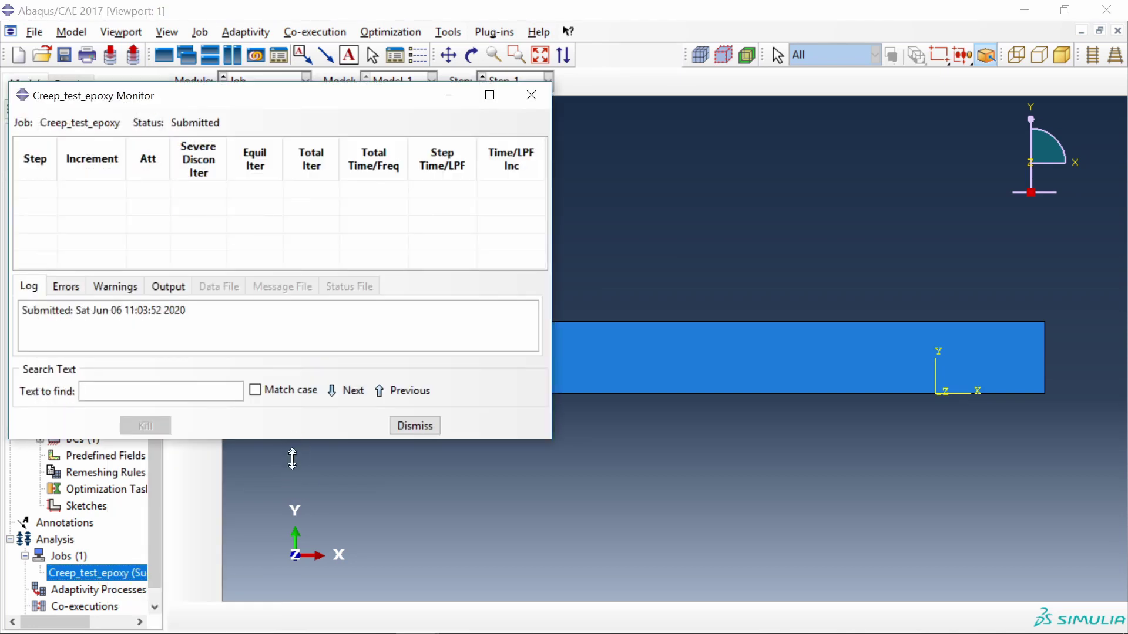
left_click_drag(292, 459, 292, 558)
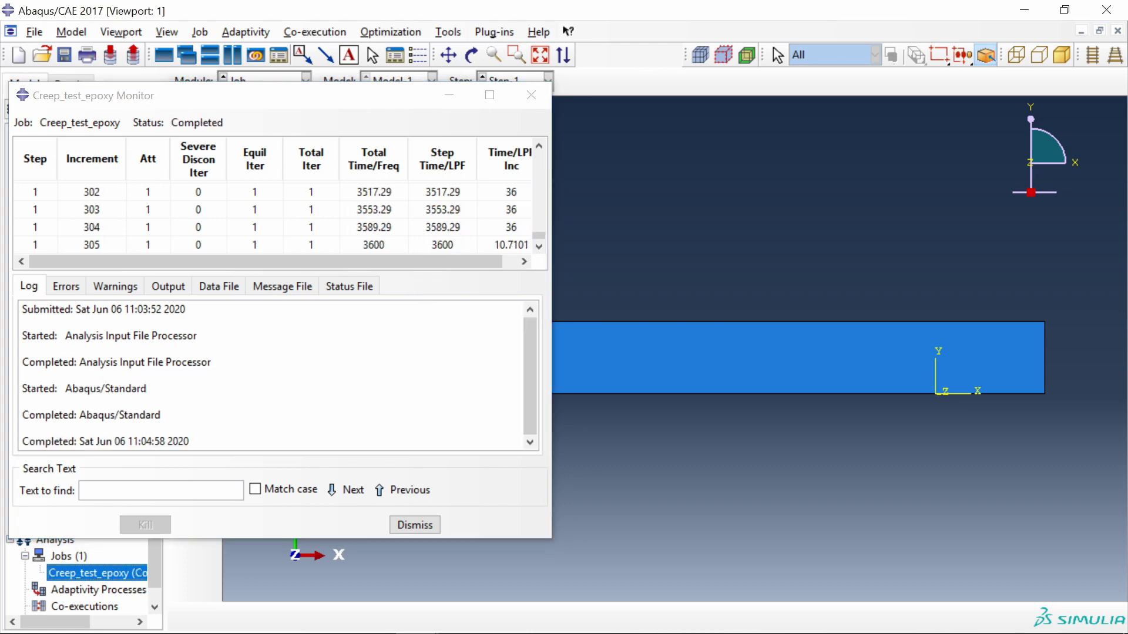
left_click(414, 525)
Step: Open the Creep_test_epoxy results and show Mises stress contours on the deformed bar
right_click(134, 573)
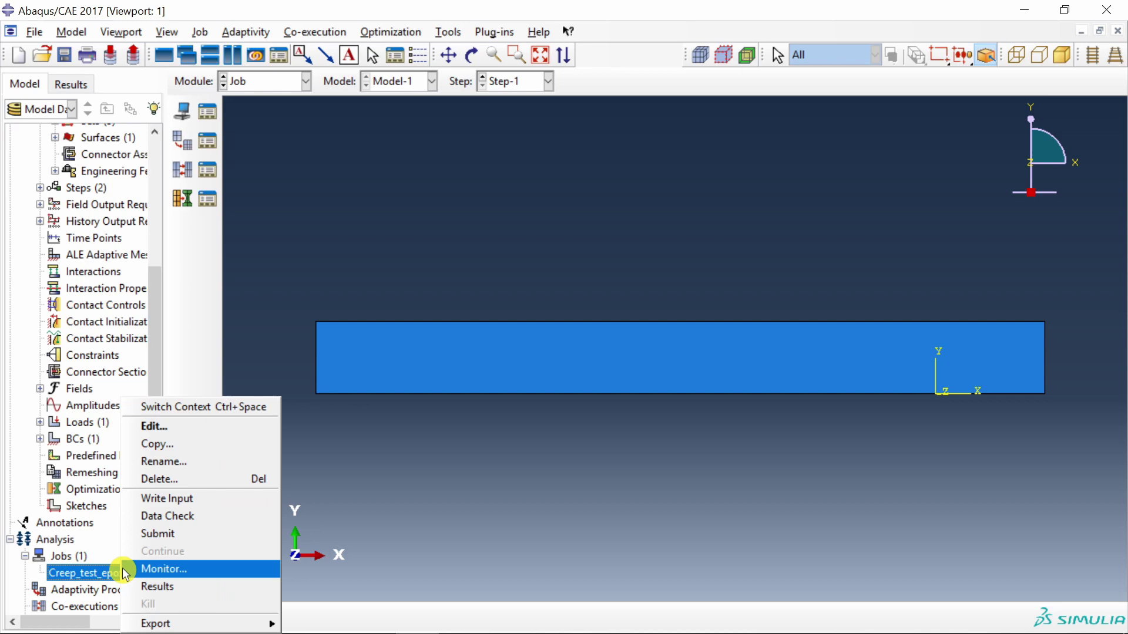
left_click(188, 587)
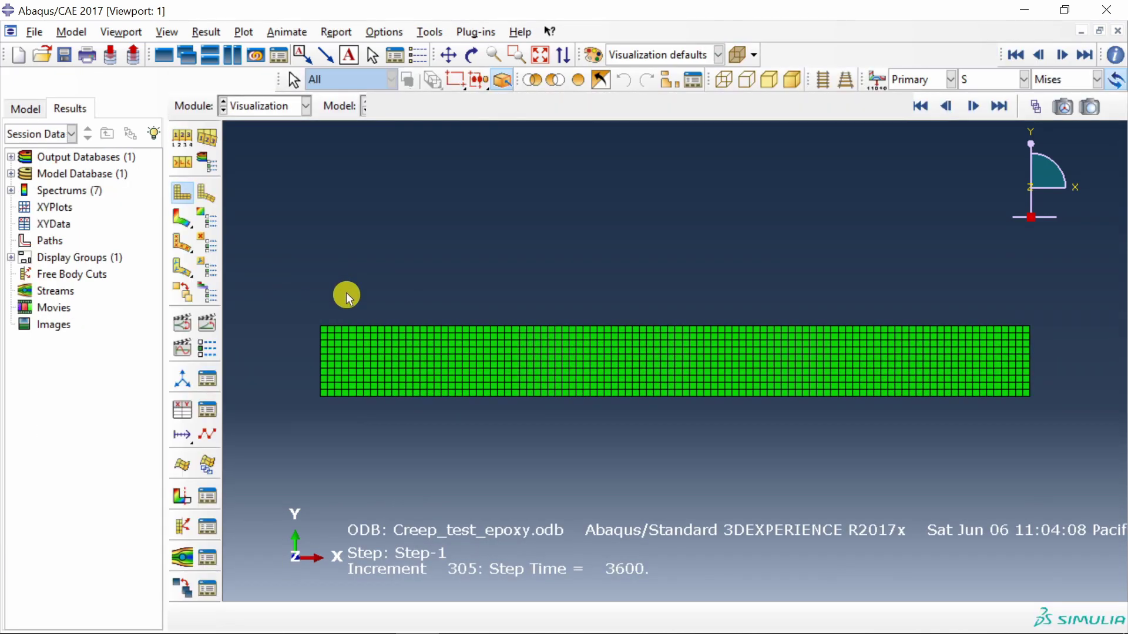
left_click(182, 220)
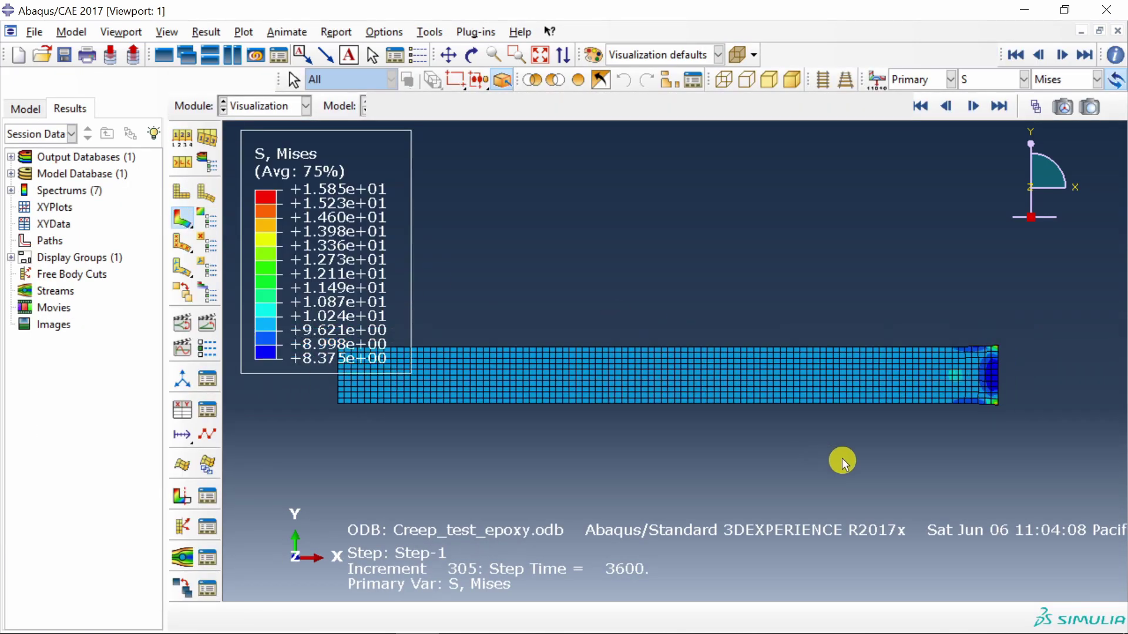
Step: Switch the contour field to displacement U and animate it through the time history
scroll(557, 307, "up", 2)
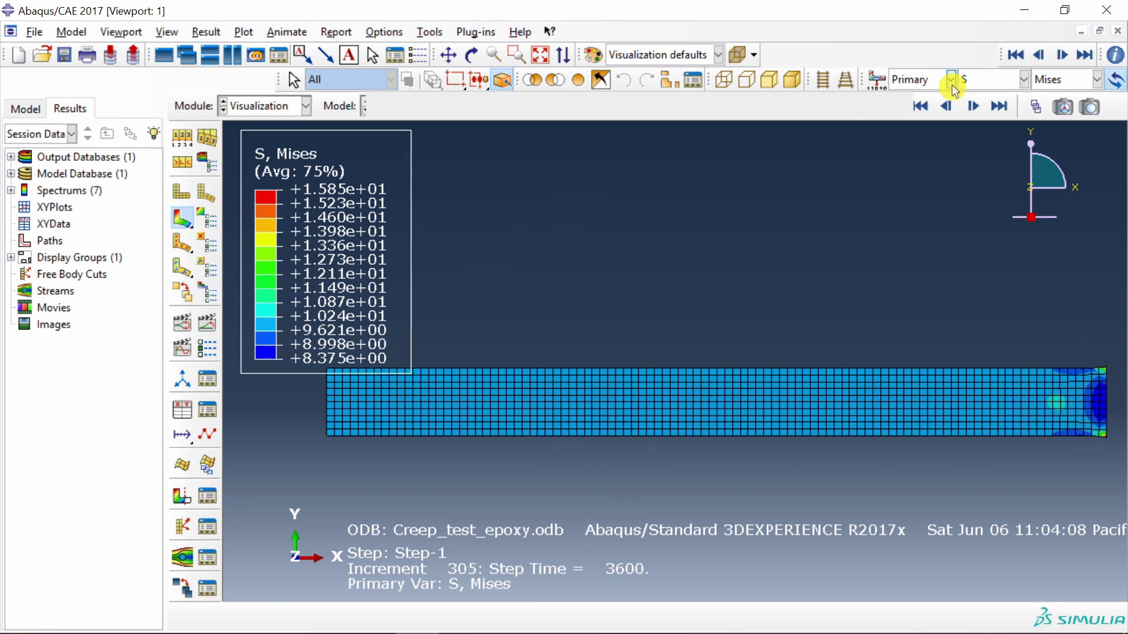
left_click(978, 81)
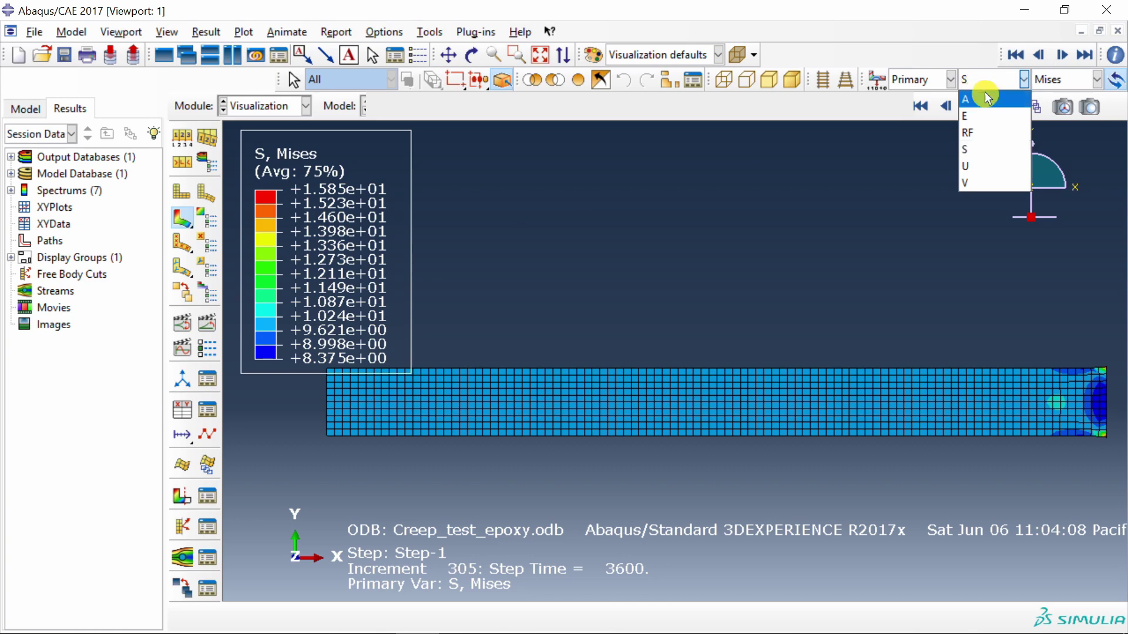
left_click(993, 169)
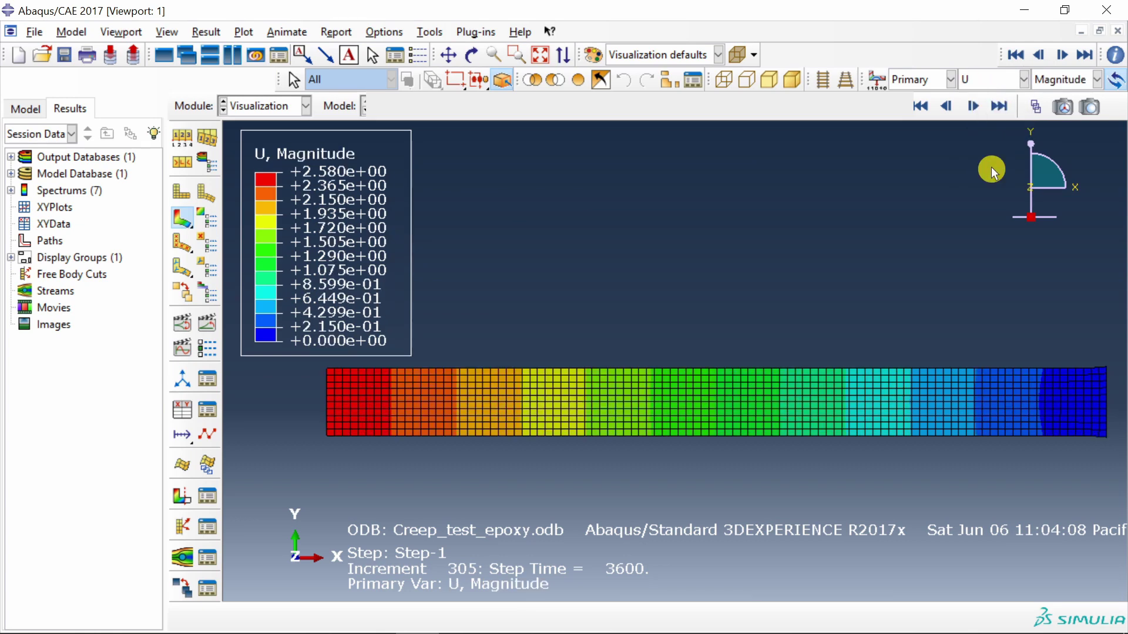
left_click(210, 333)
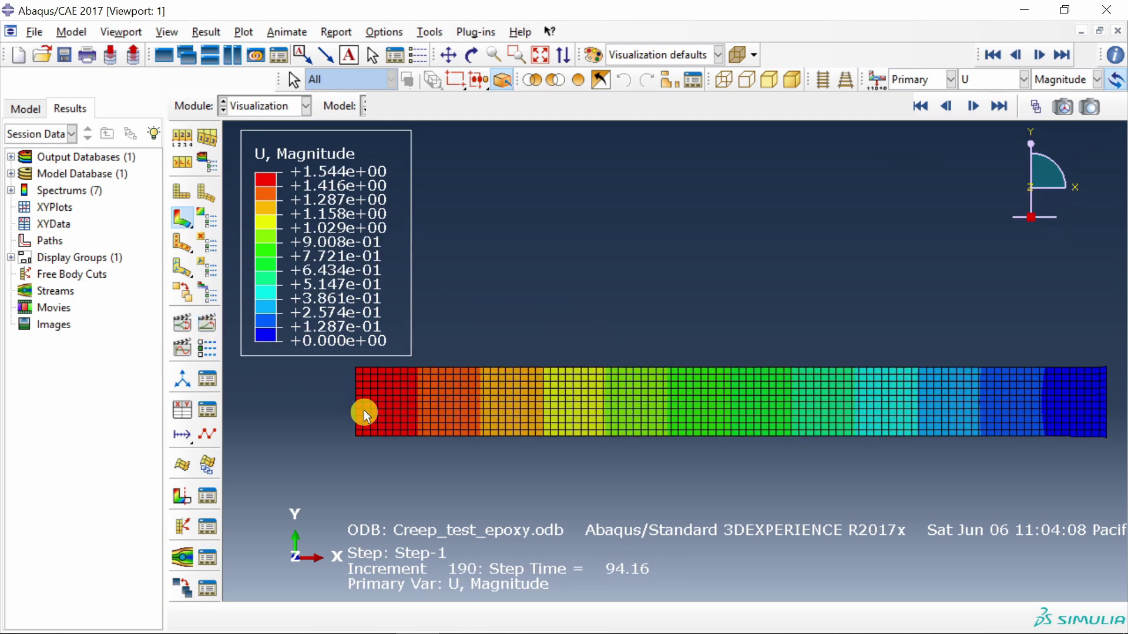
Step: Create XY data from ODB history output, selecting E11 at Element 100 Int Point 4
left_click(183, 419)
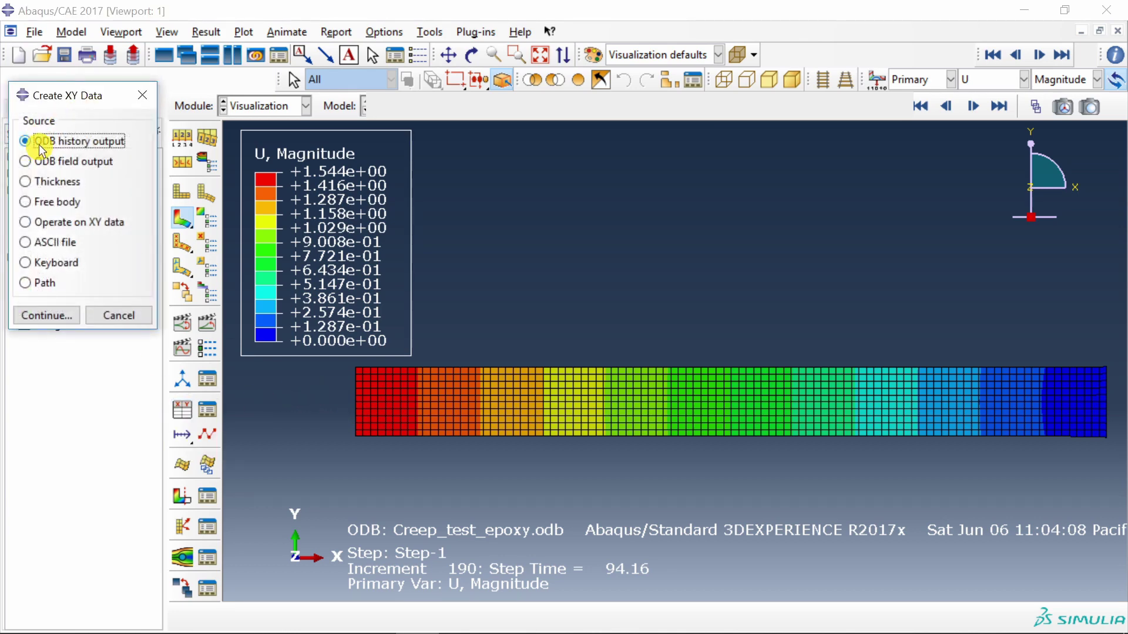
left_click(53, 316)
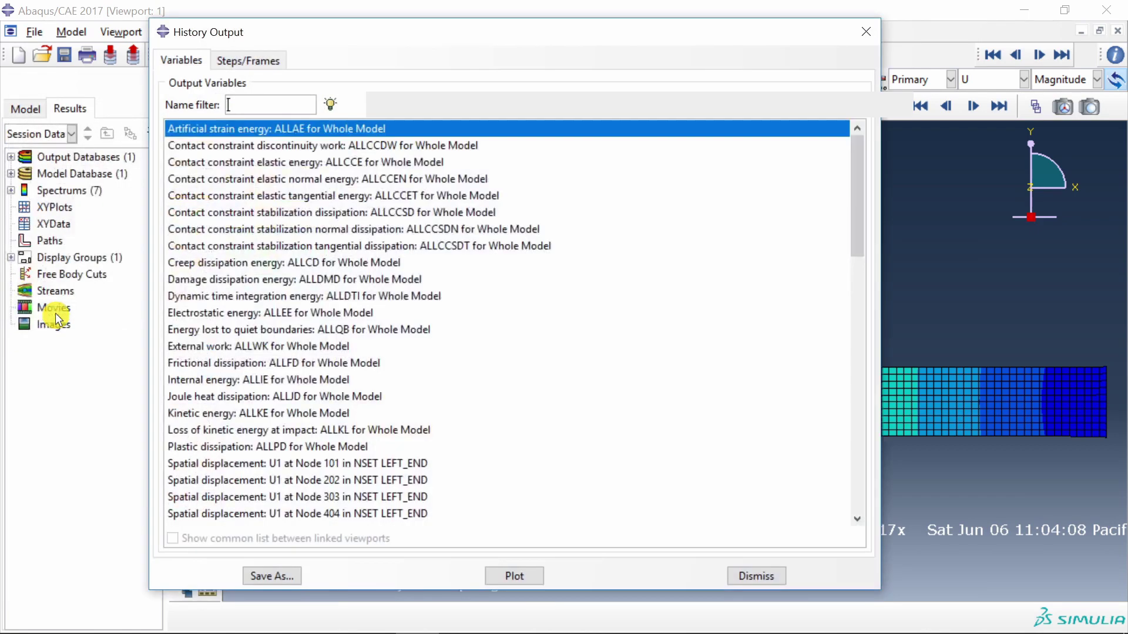
scroll(504, 403, "down", 5)
left_click(364, 296)
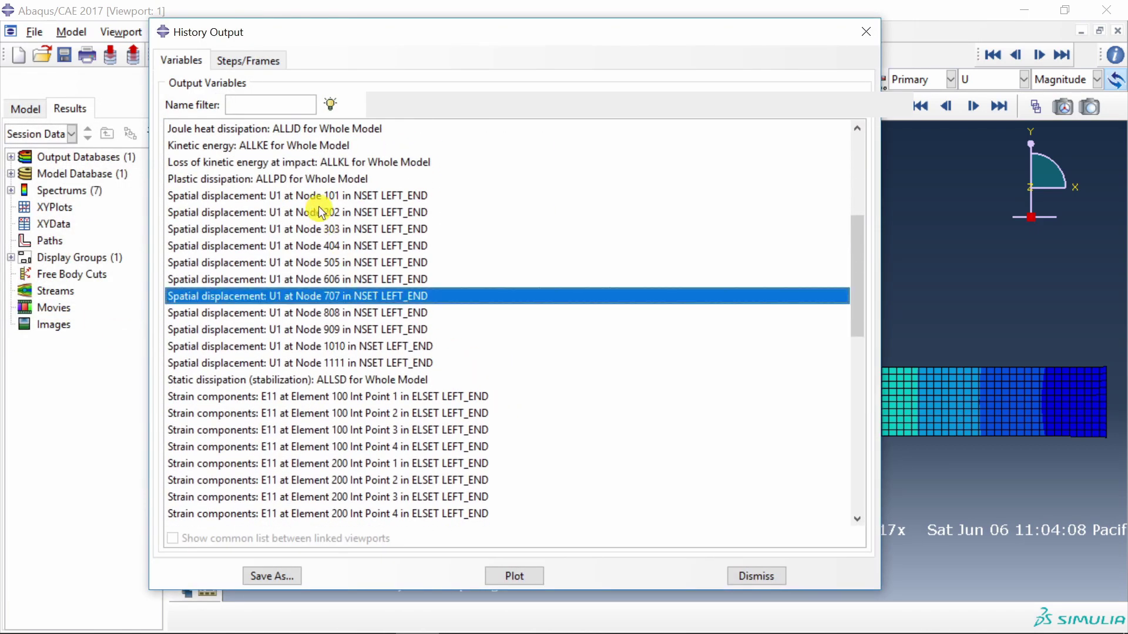
scroll(440, 358, "down", 3)
left_click(284, 346)
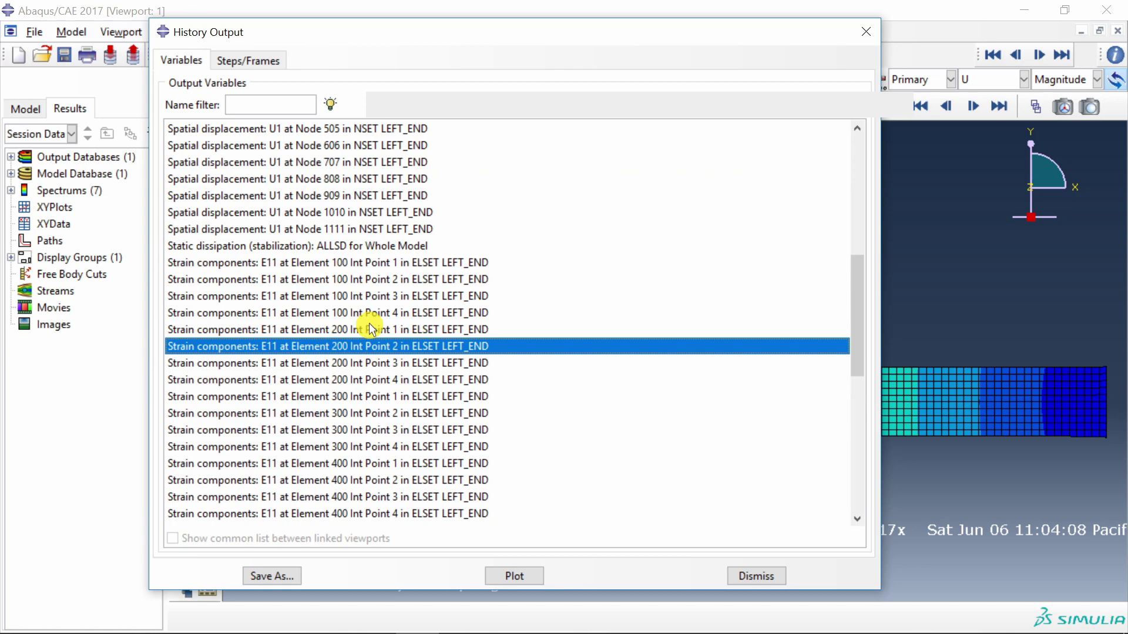
scroll(446, 353, "up", 2)
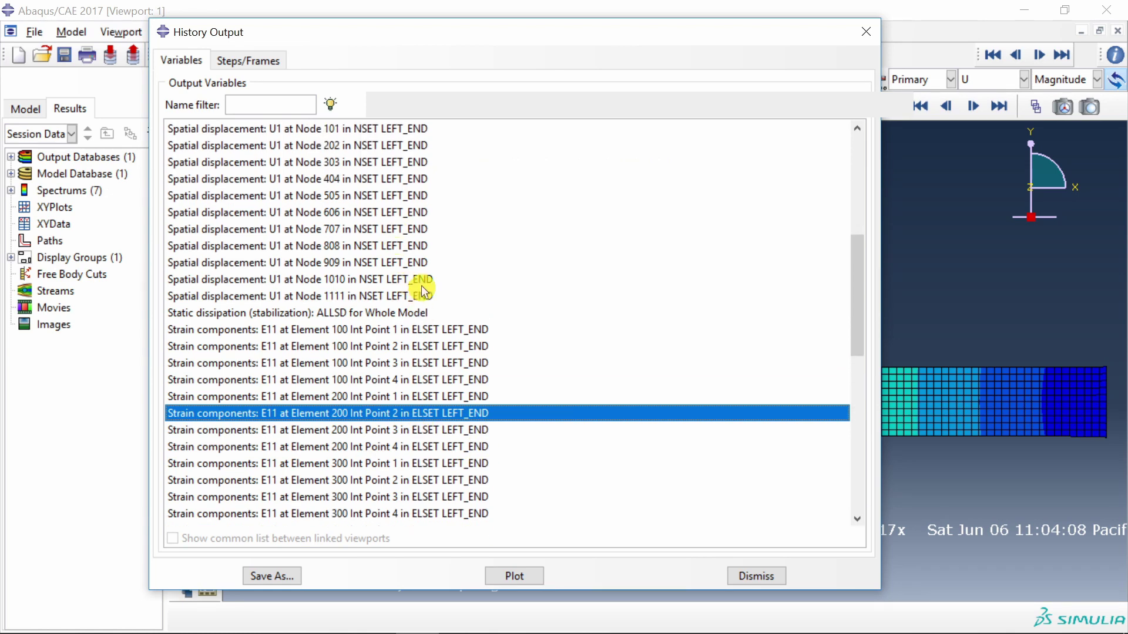
left_click_drag(483, 42, 744, 31)
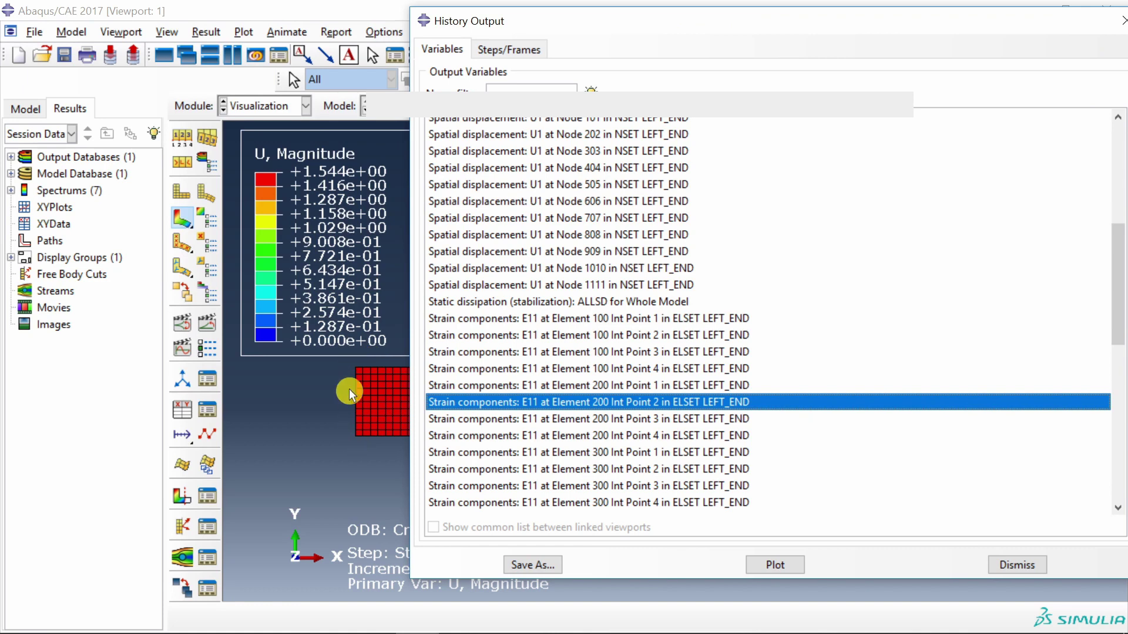
left_click(614, 369)
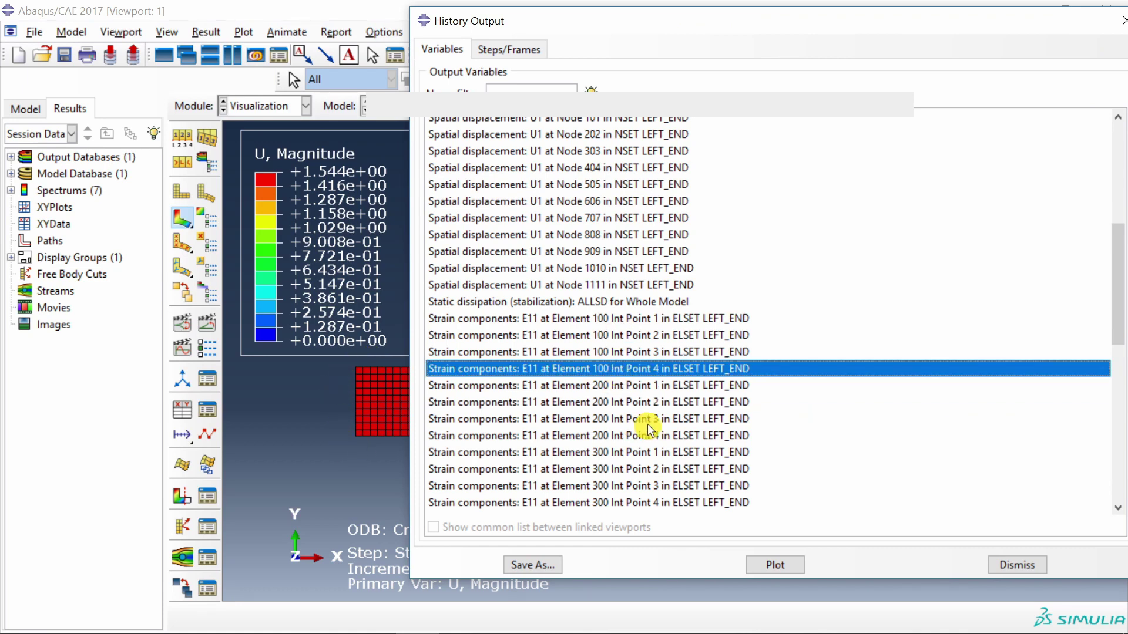
Step: Plot the E11 strain-versus-time creep curve
left_click(799, 565)
left_click_drag(998, 28, 476, 176)
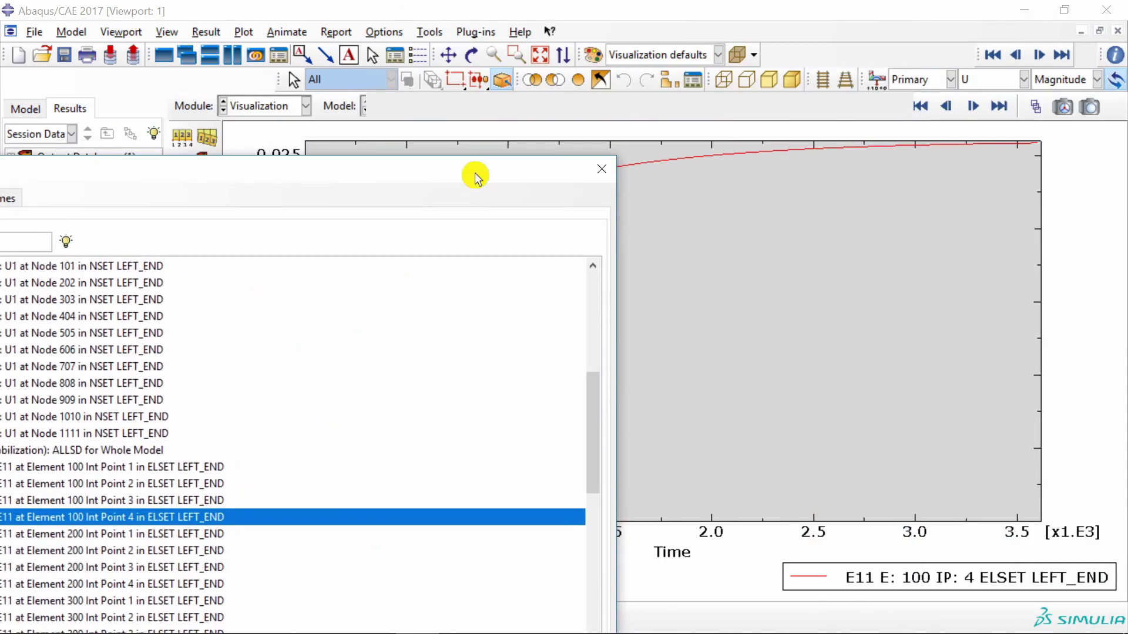
left_click_drag(559, 177, 516, 605)
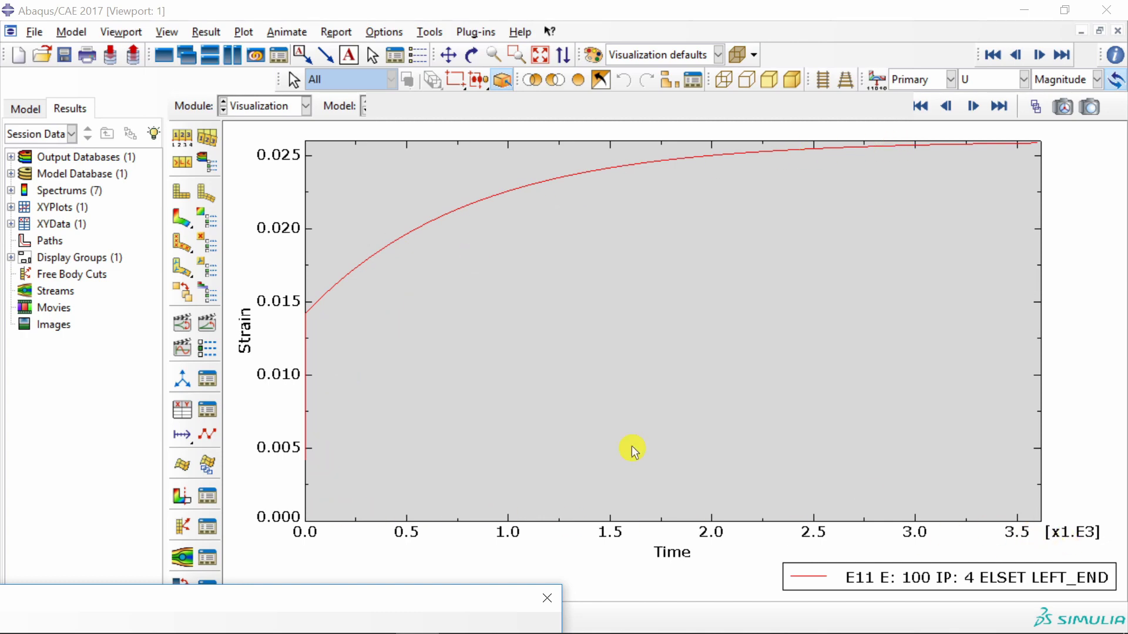
Step: Plot U1 displacement versus time for LEFT_END nodes 303–909 and close the variable list
left_click(309, 463)
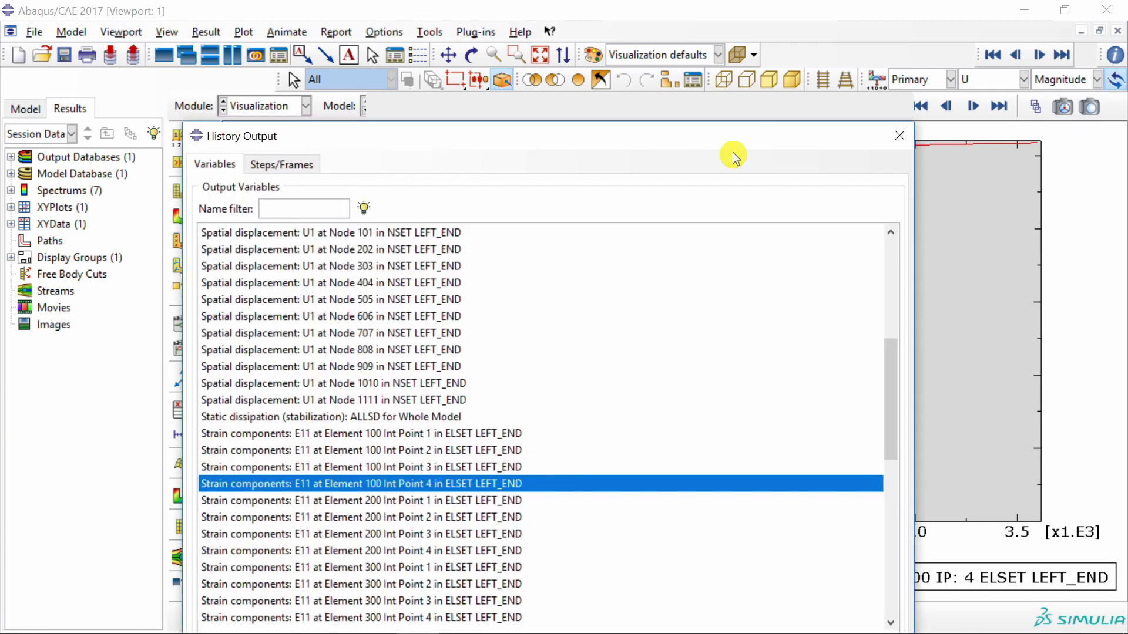
left_click(404, 283)
left_click_drag(510, 145, 511, 72)
left_click_drag(531, 193, 429, 296)
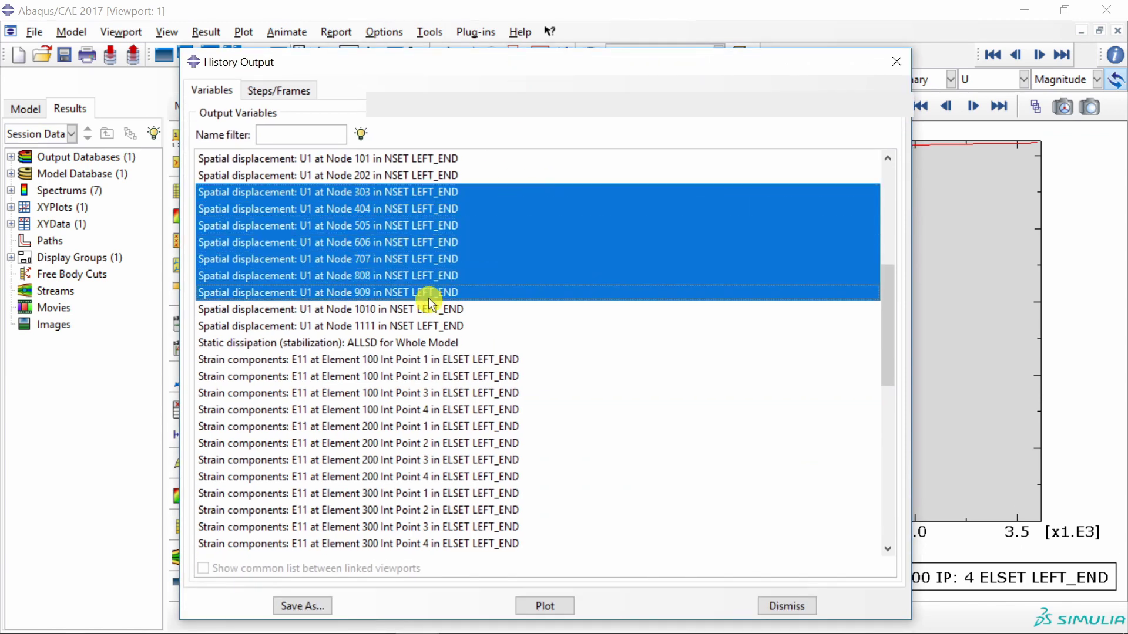
left_click(539, 606)
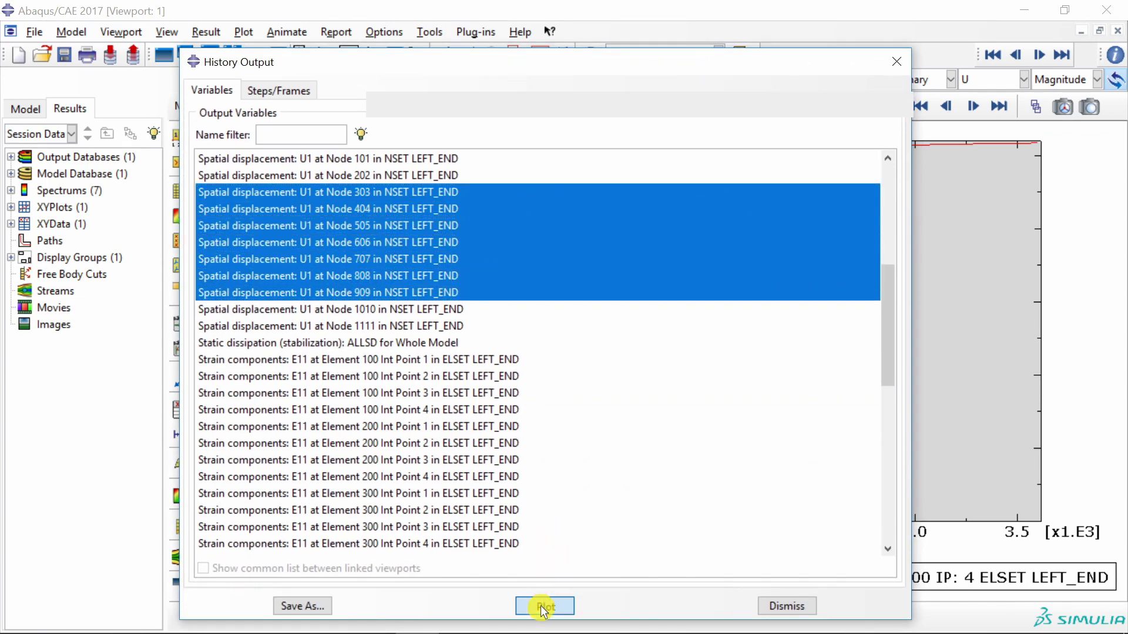
left_click(897, 62)
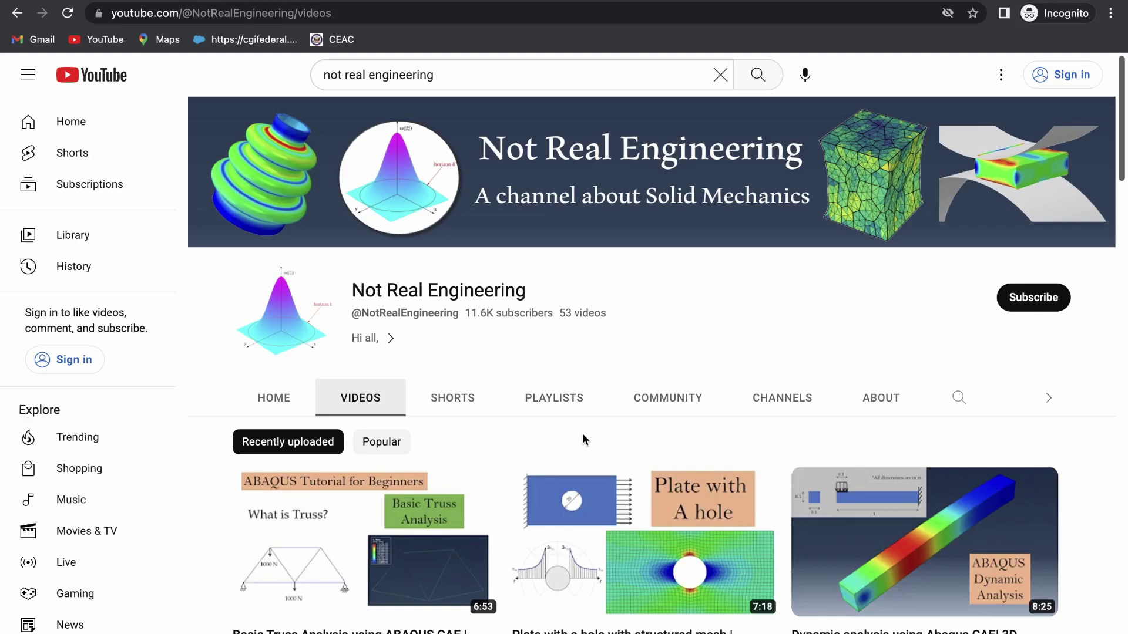
left_click(561, 410)
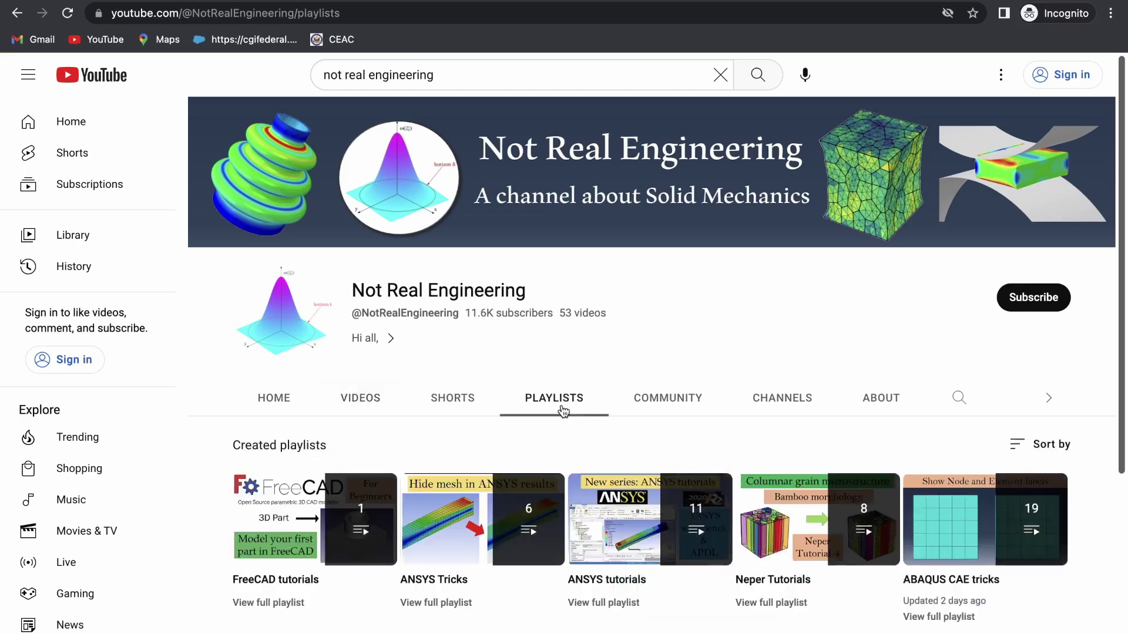
scroll(569, 458, "down", 4)
scroll(572, 458, "up", 3)
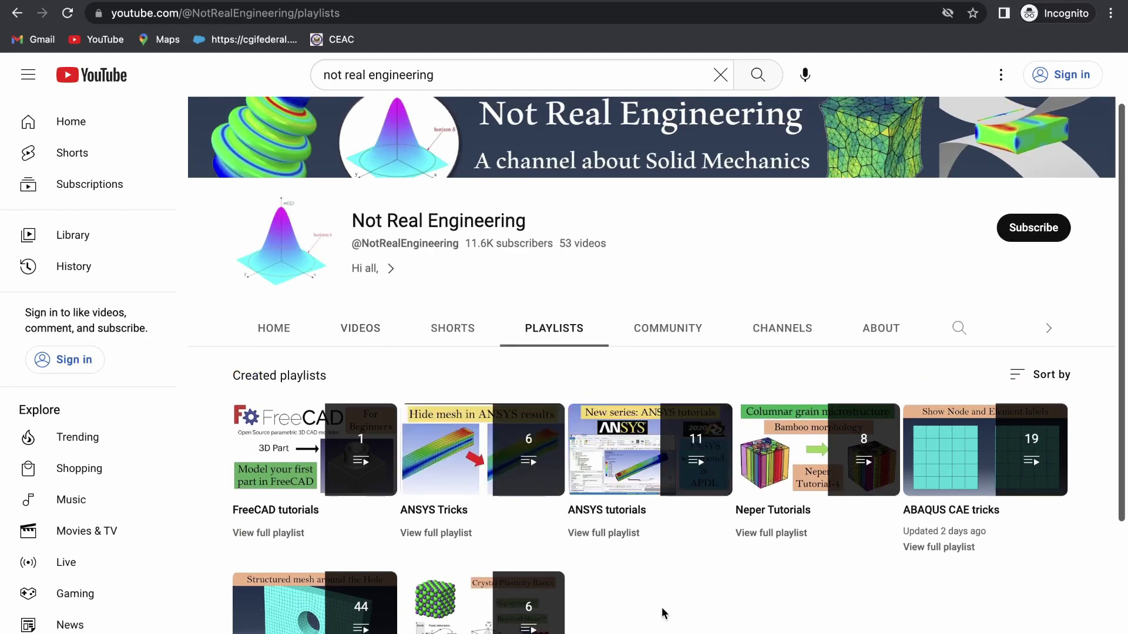
scroll(664, 614, "down", 1)
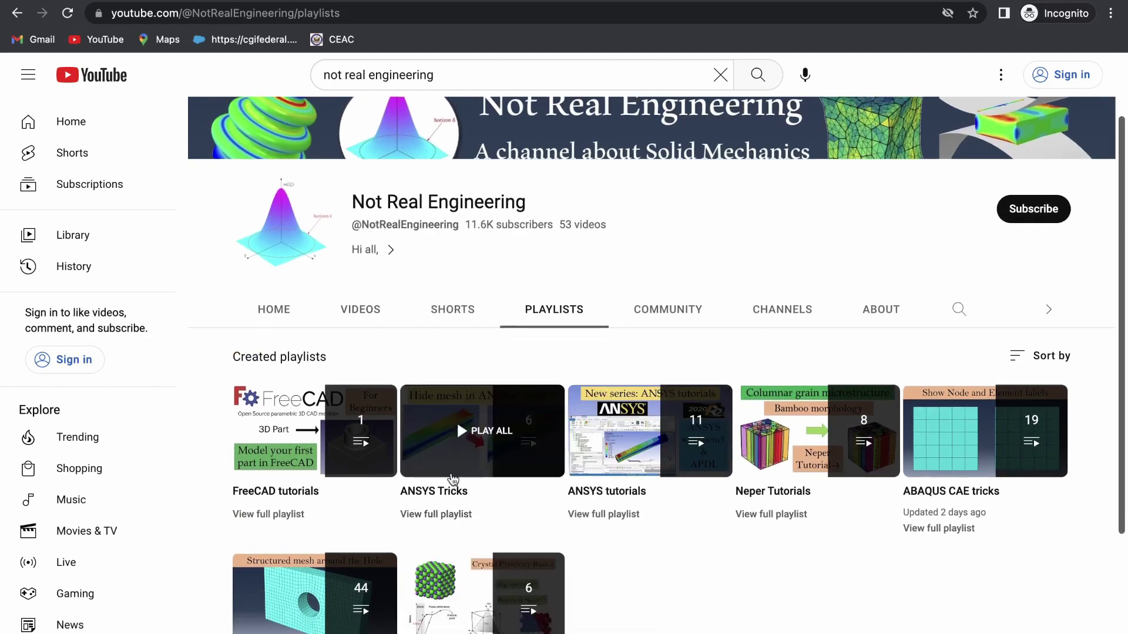
scroll(630, 493, "down", 1)
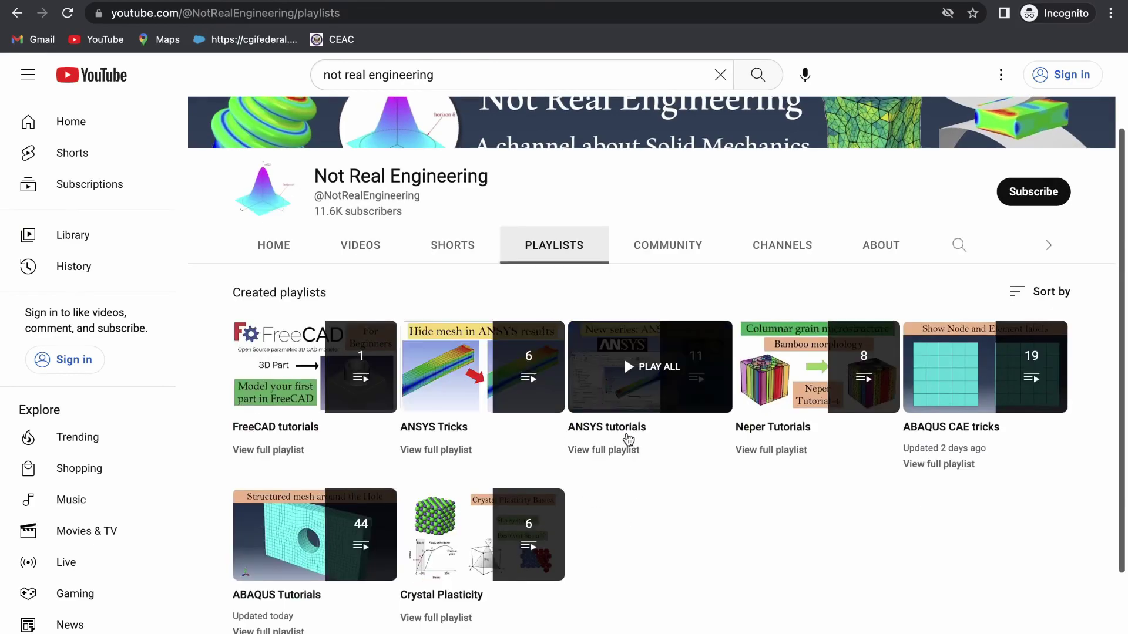
left_click(630, 439)
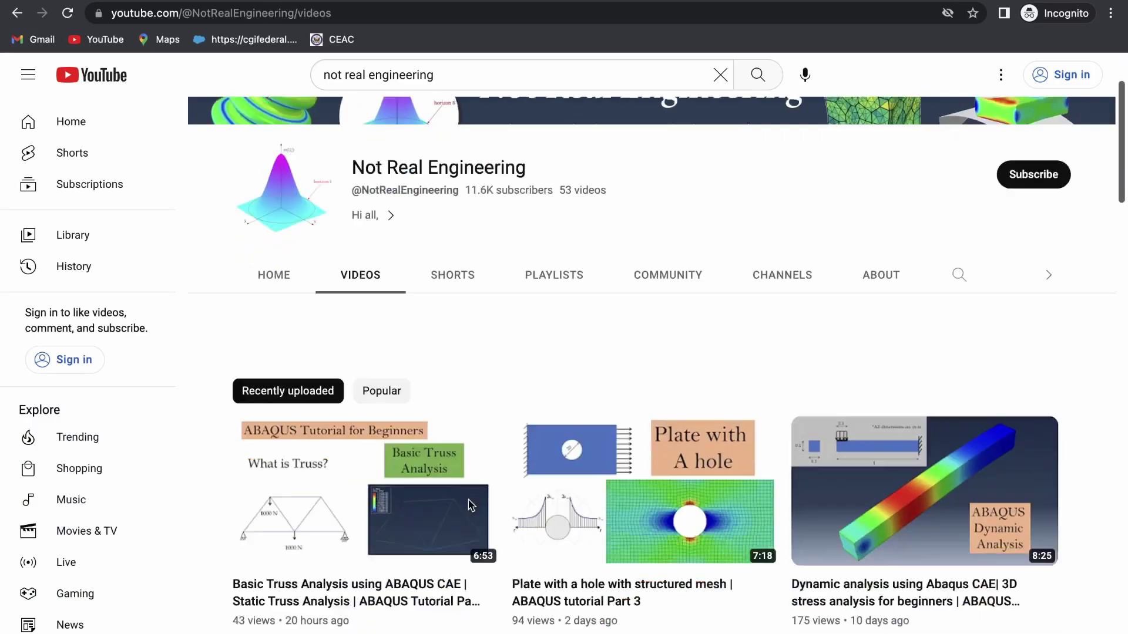
scroll(470, 507, "down", 5)
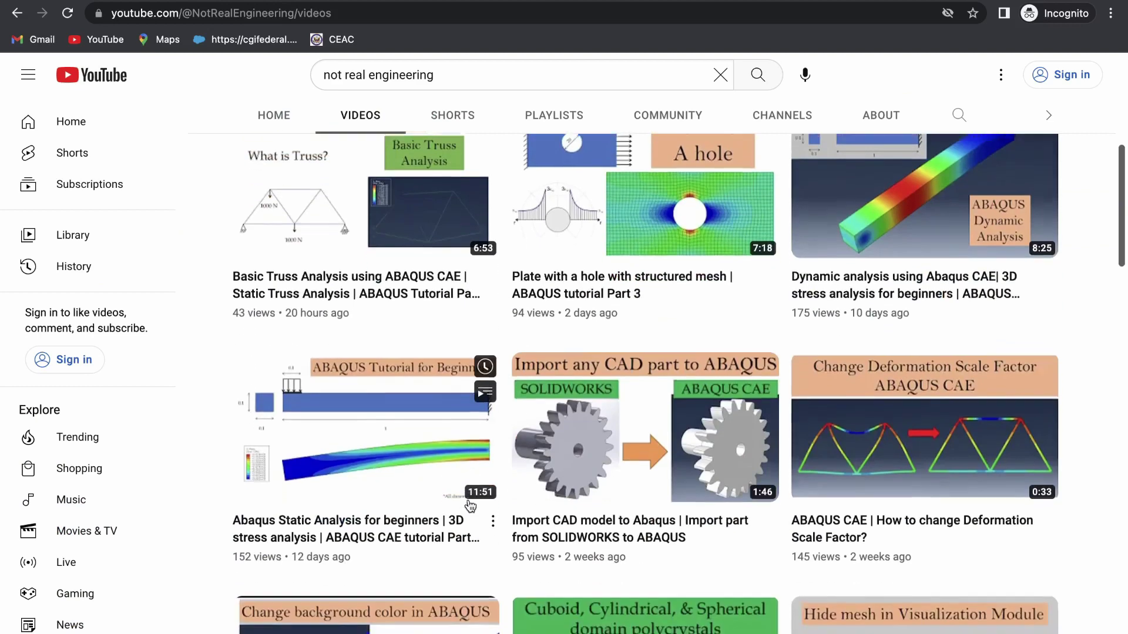
scroll(471, 506, "up", 5)
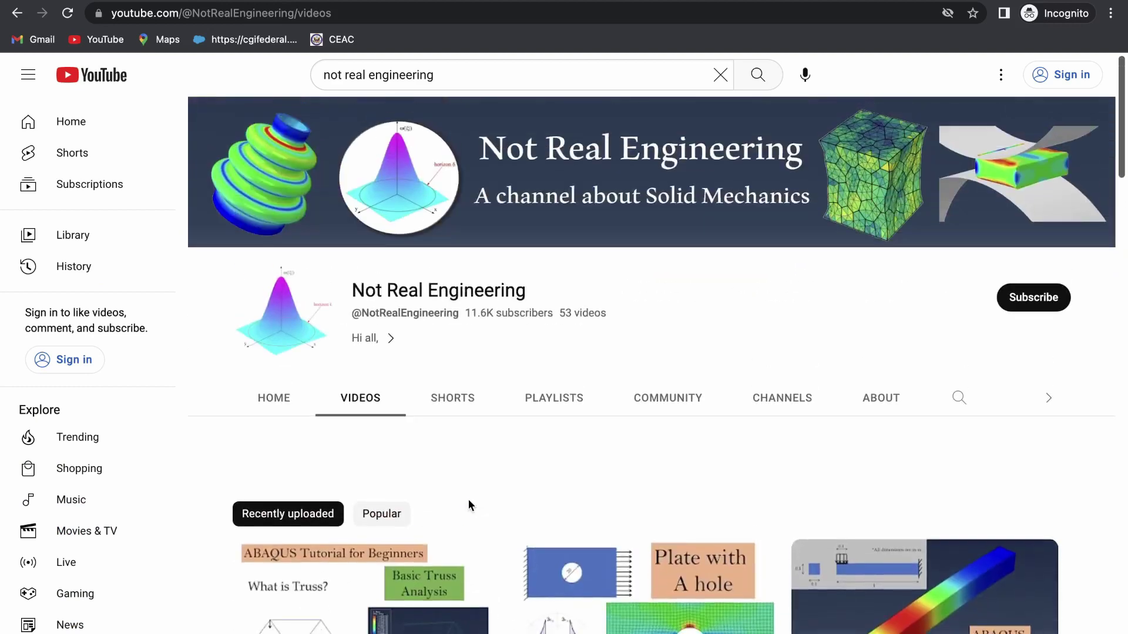